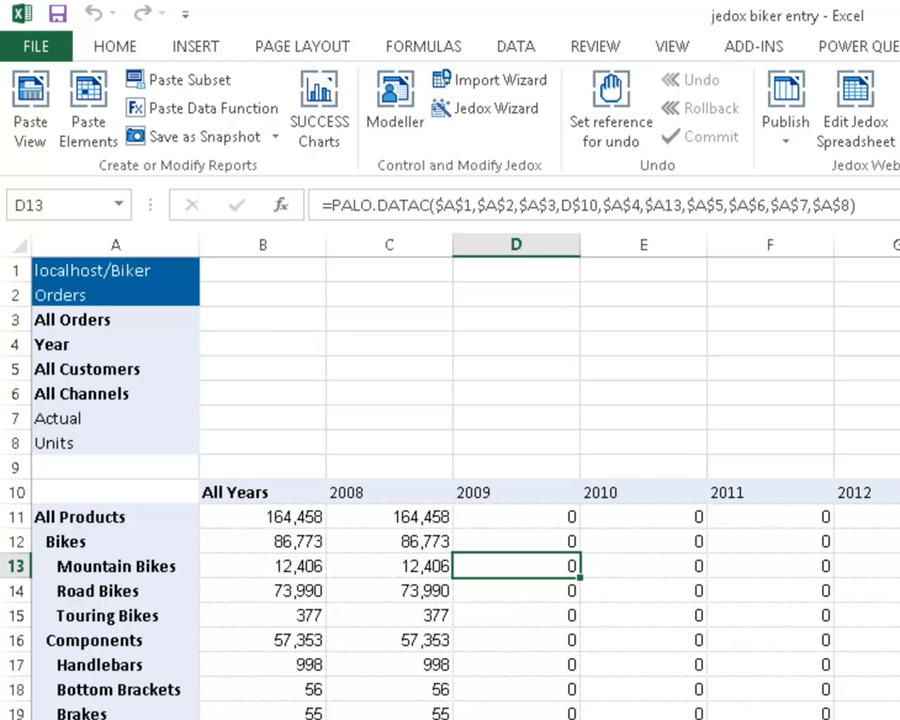
- Switch the report's datatype to Budget and enter "copy 2008;actual" in the 2009 All Products cell
double_click(115, 418)
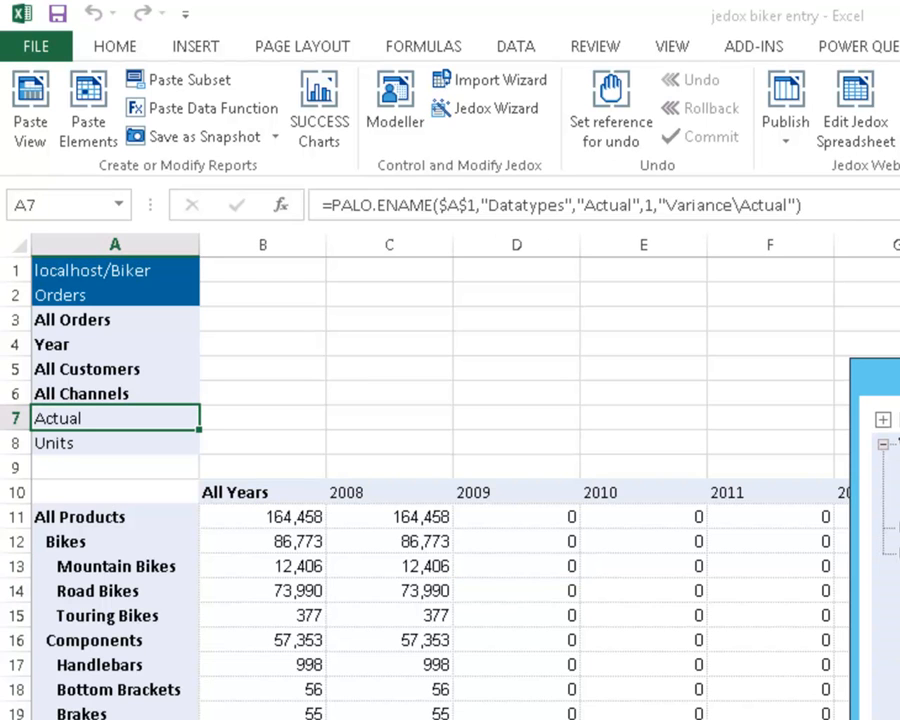
key("Return")
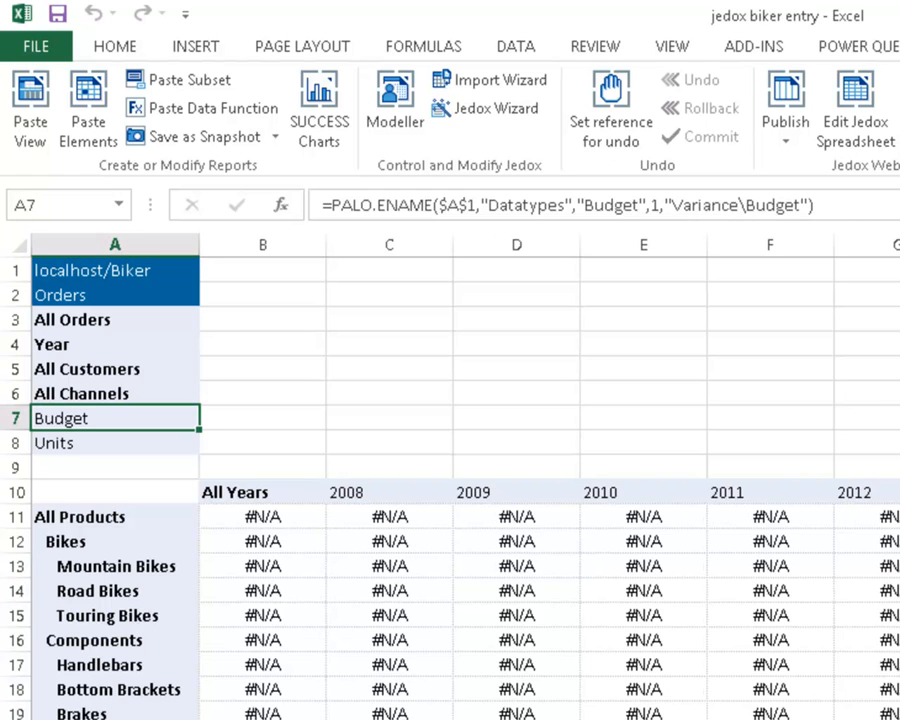
left_click(516, 517)
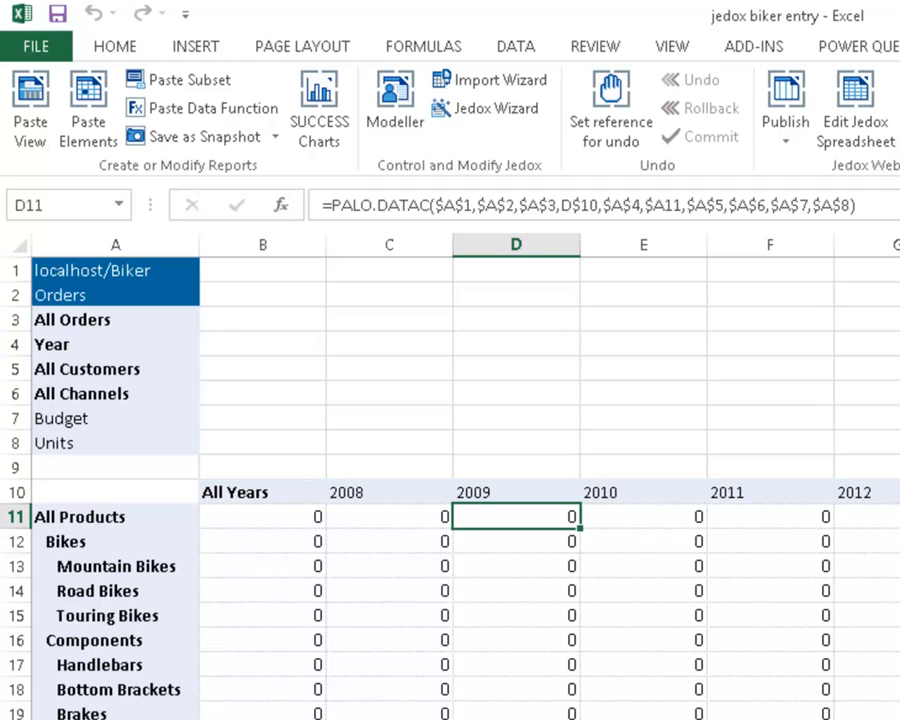
type("copy ")
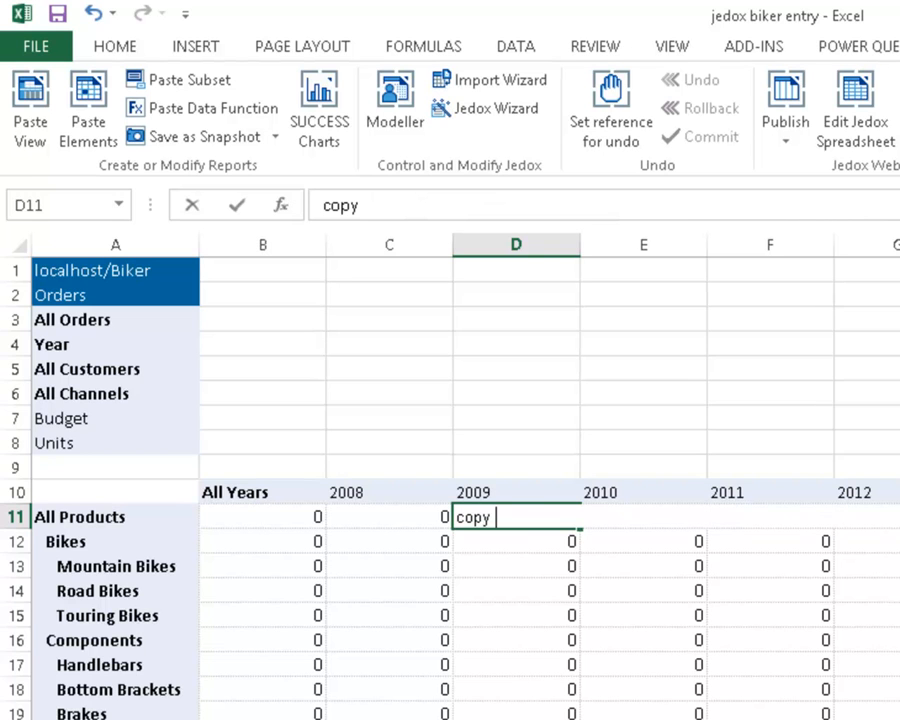
type("2008;actual")
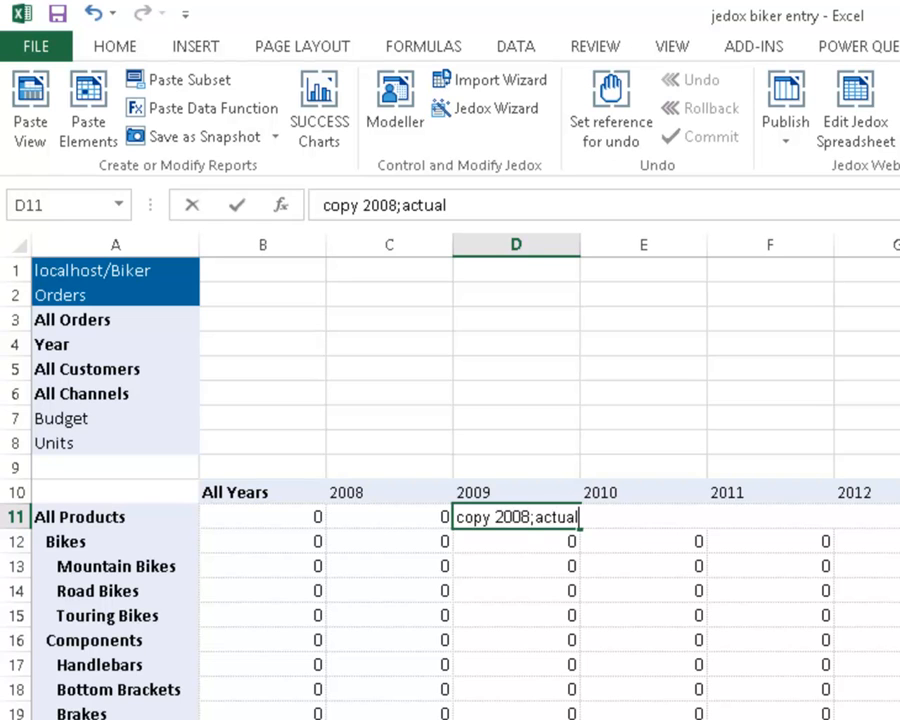
key("Return")
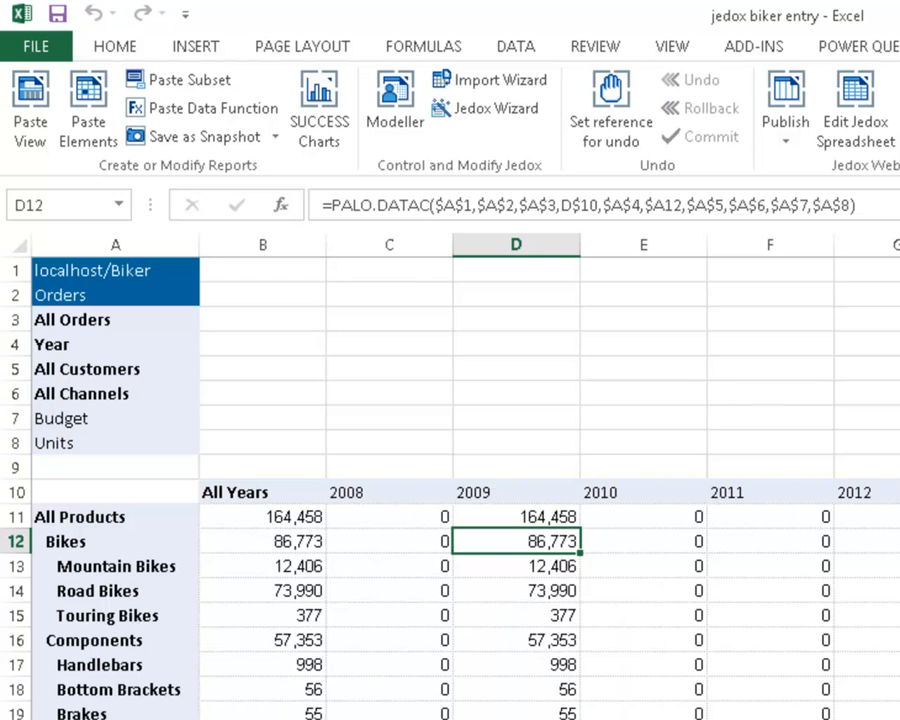
- Raise the 2009 All Products budget by 10 percent by entering "##+10%" in its cell
left_click(516, 517)
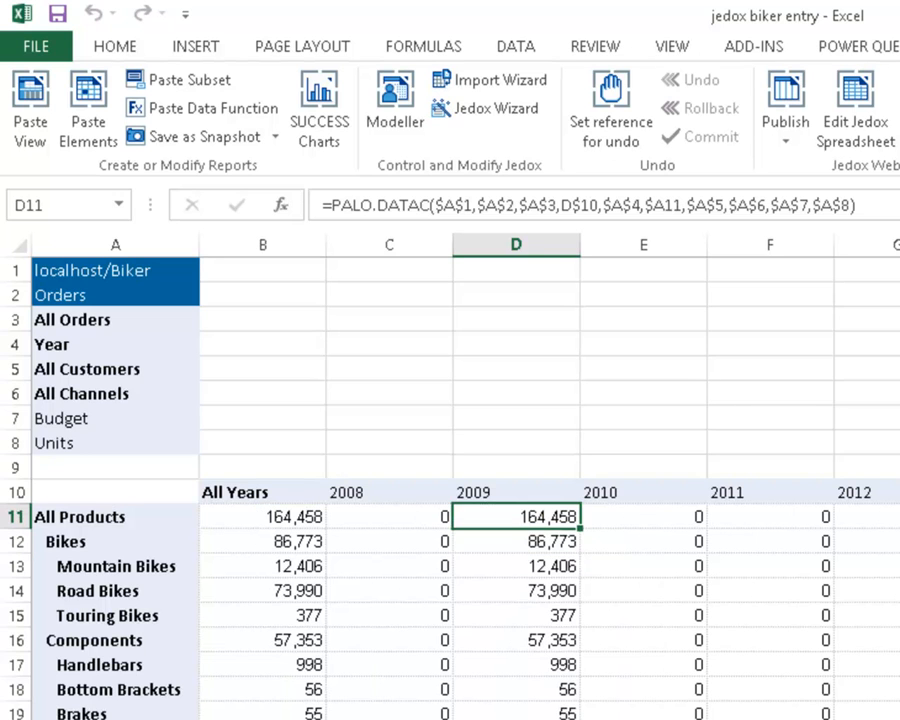
type("##+10")
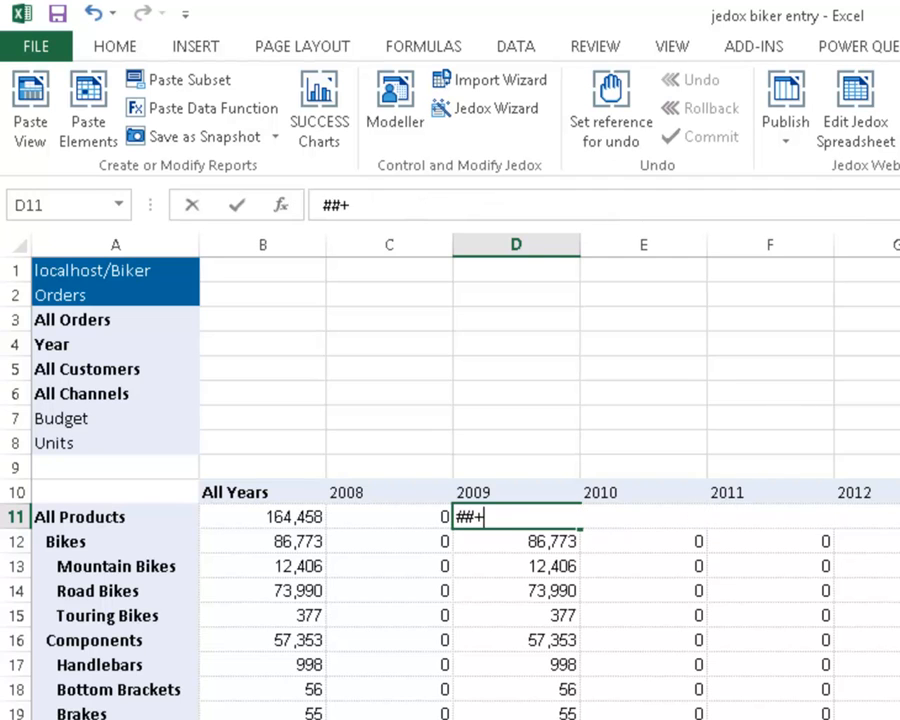
type("%")
key("Return")
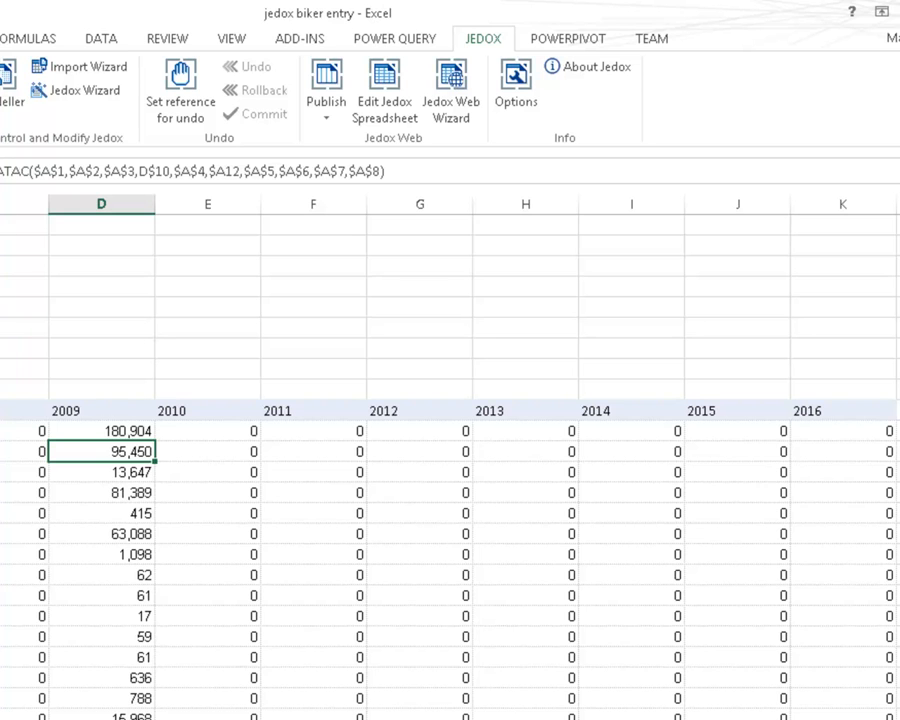
- In the Modeller, add an element named "Test Product" to the Products dimension below Off-Road-100 Blue 38
left_click(8, 75)
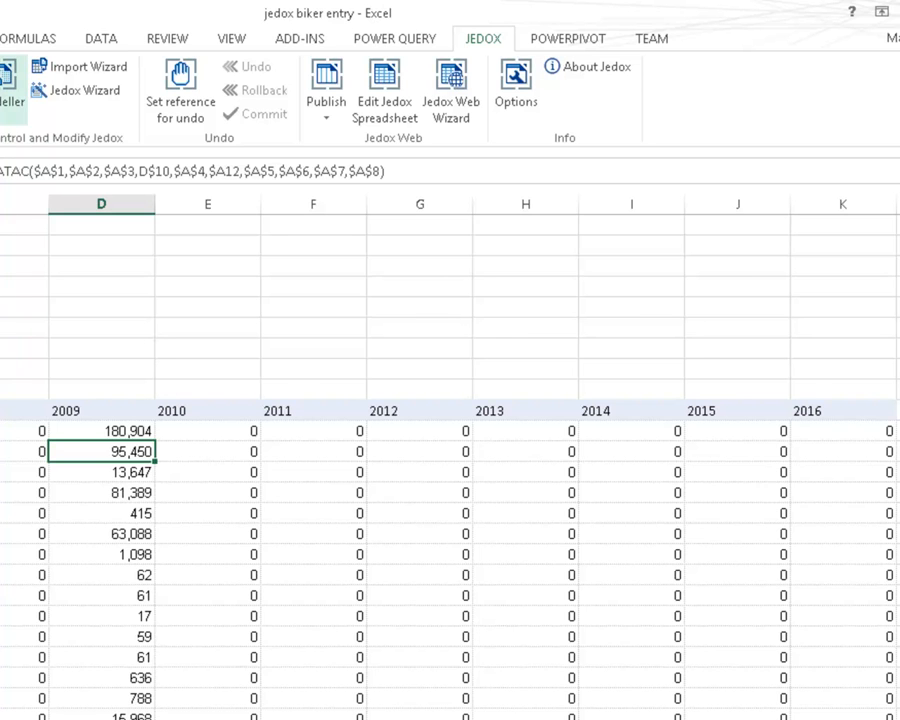
left_click(317, 396)
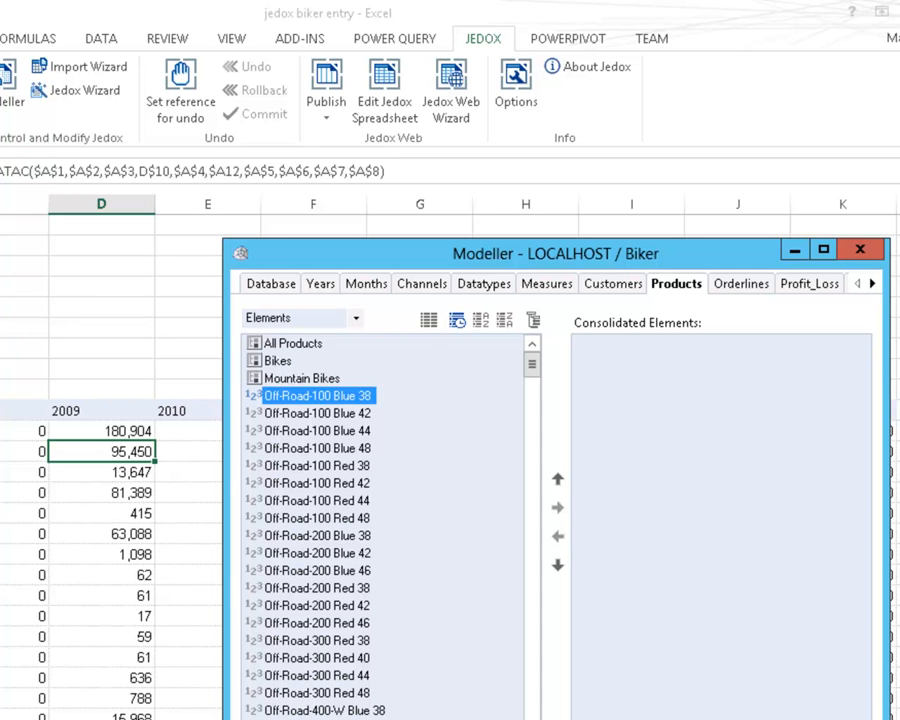
key("Insert")
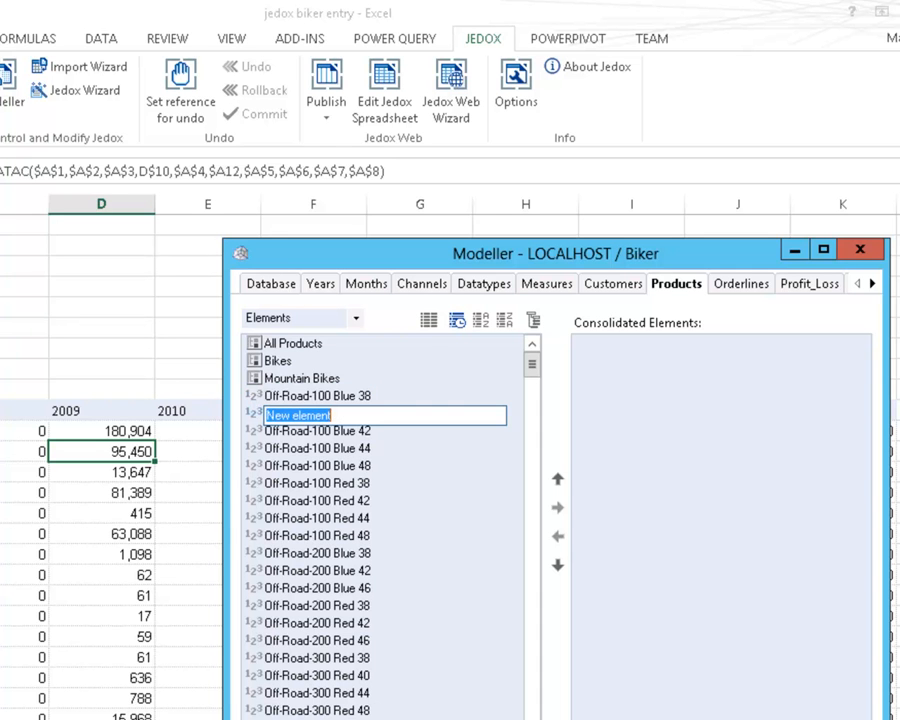
type("Mn")
key("BackSpace")
key("BackSpace")
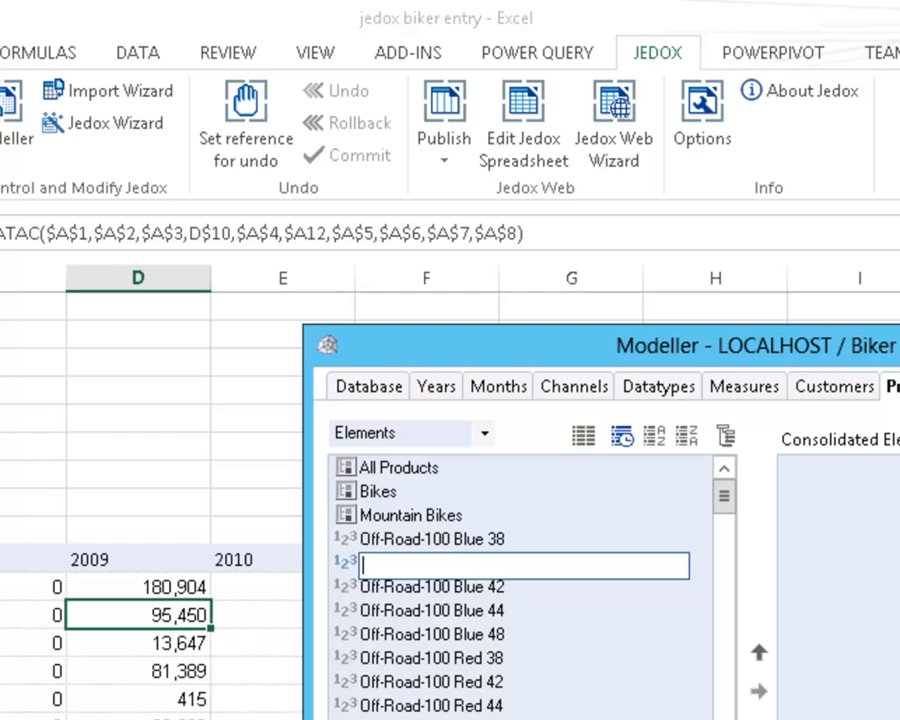
type("Test Pro")
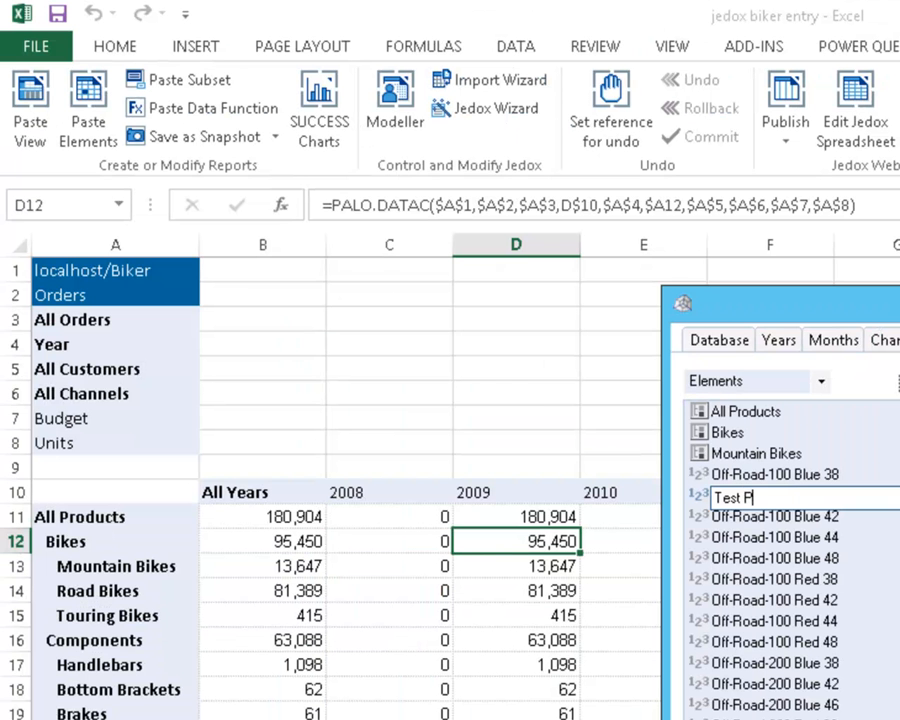
type("duct")
key("Return")
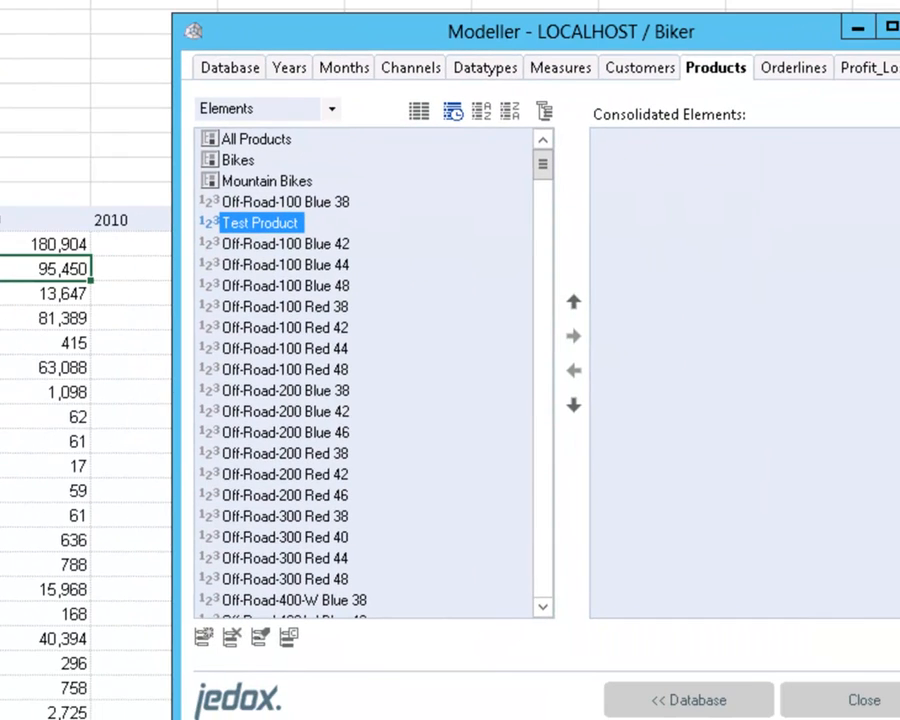
- Add Test Product to the consolidated elements of Bikes, save the consolidation and close the Modeller
double_click(240, 160)
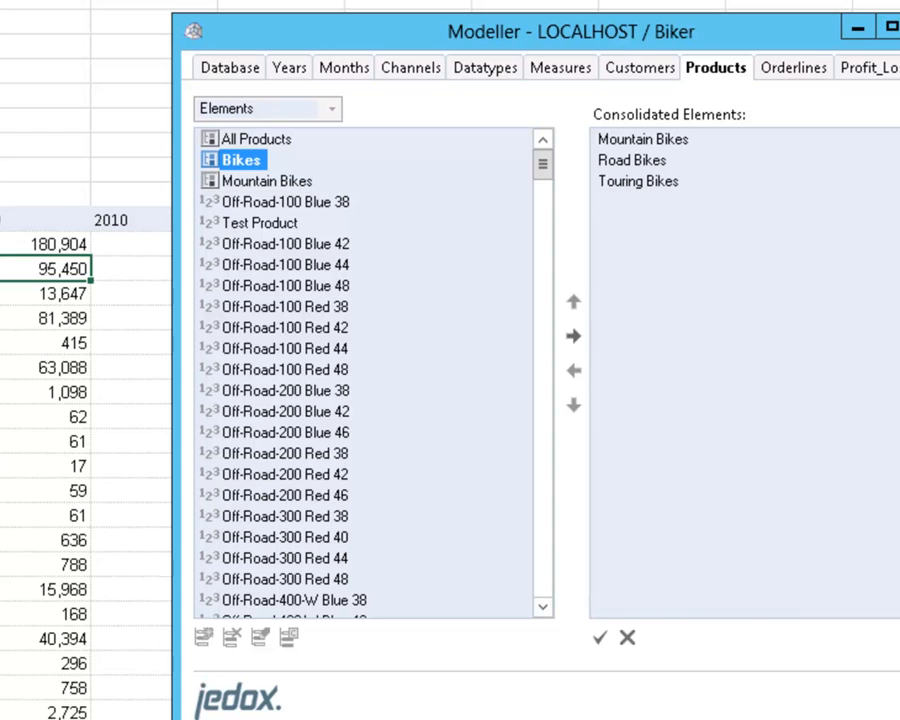
left_click(260, 223)
left_click(573, 336)
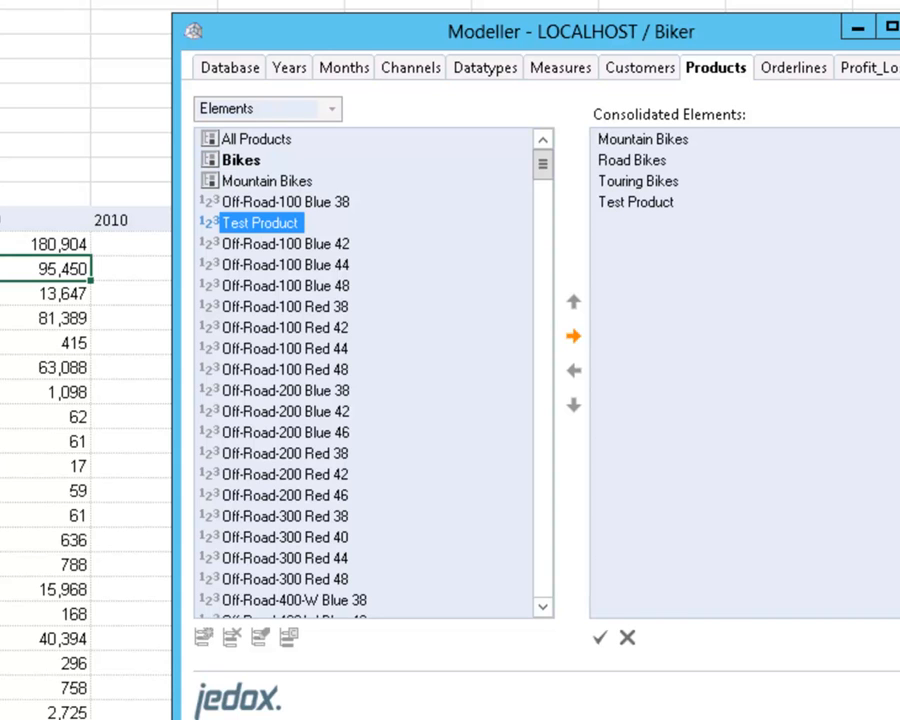
left_click(600, 637)
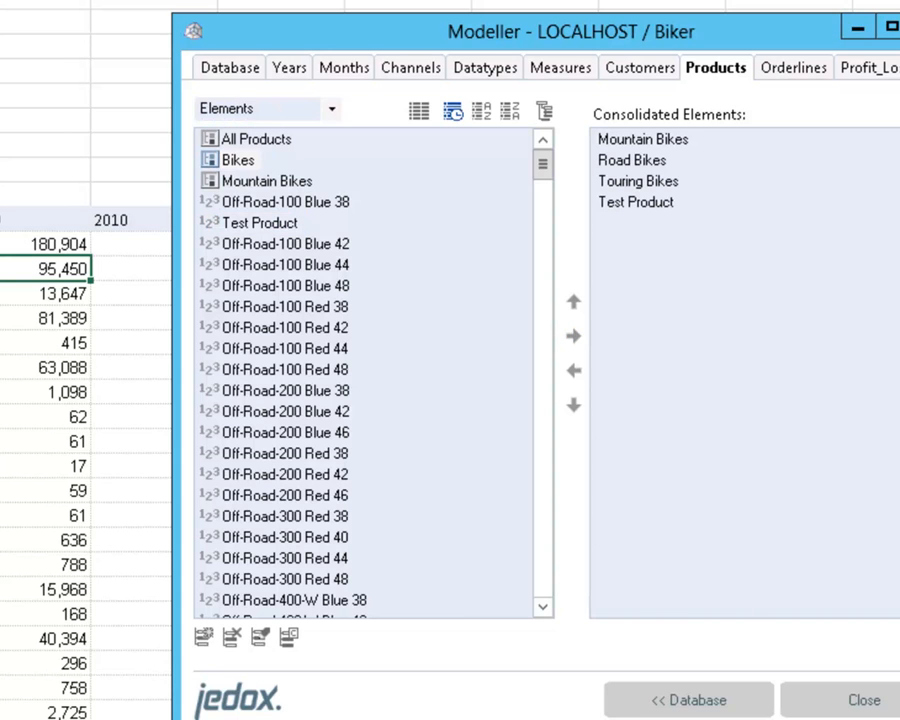
left_click(864, 700)
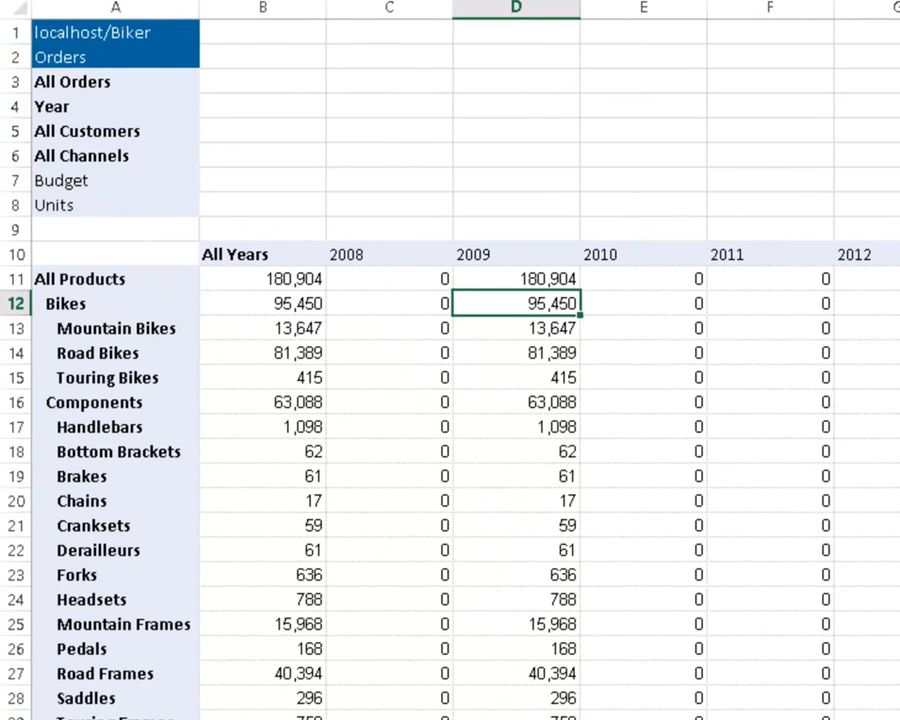
- Collapse and re-expand the Bikes row to refresh its product list, and select Test Product's 2009 cell
left_click(115, 304)
double_click(115, 304)
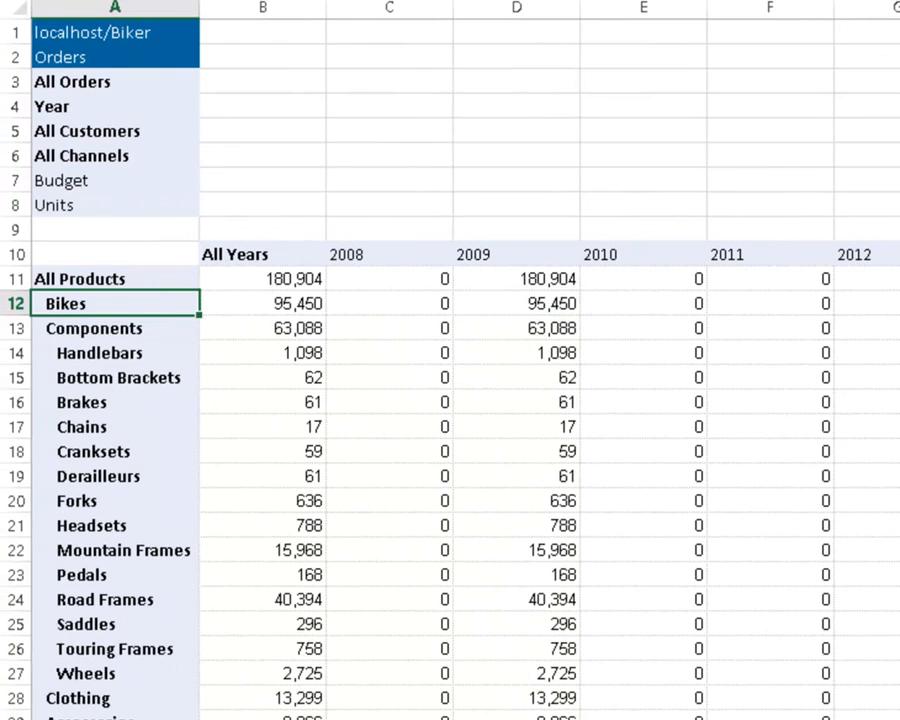
double_click(115, 304)
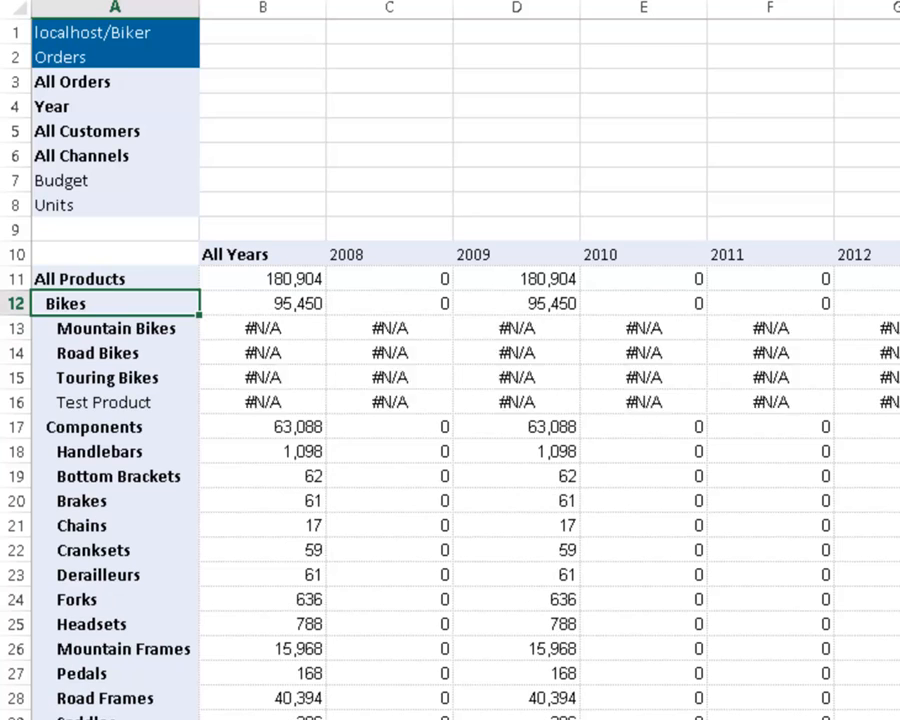
left_click(517, 402)
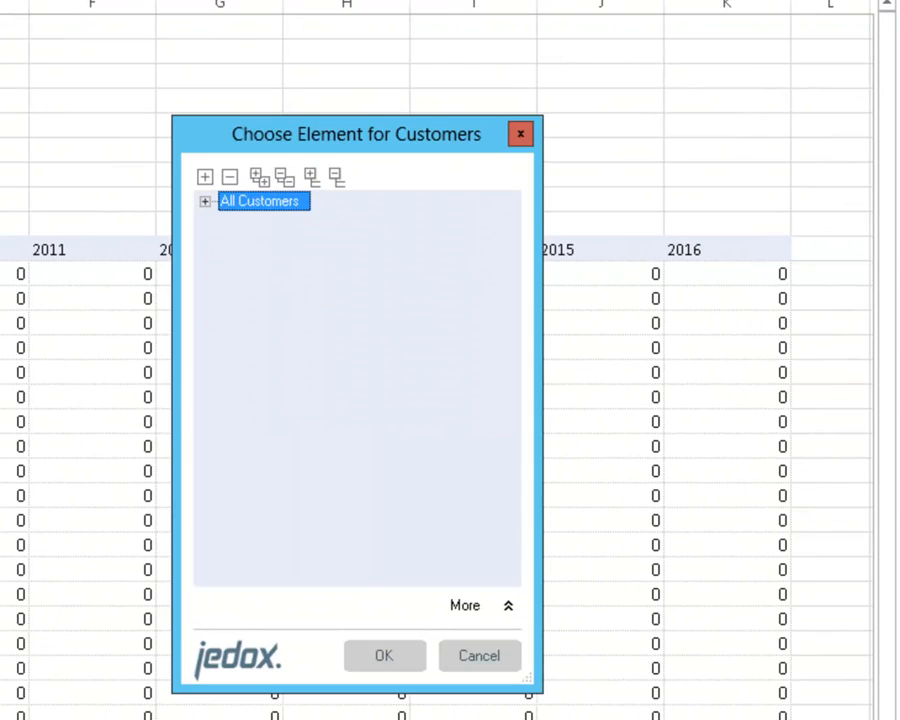
- Set the report's customer to Another Sporting Goods Company, found under East, Austria
left_click(205, 201)
left_click(229, 227)
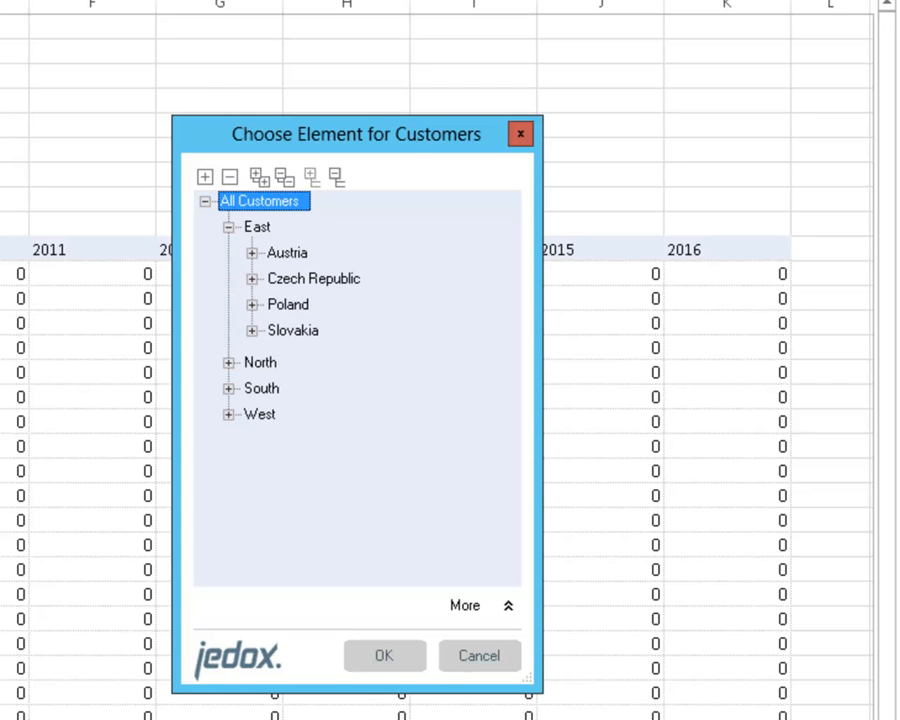
left_click(252, 253)
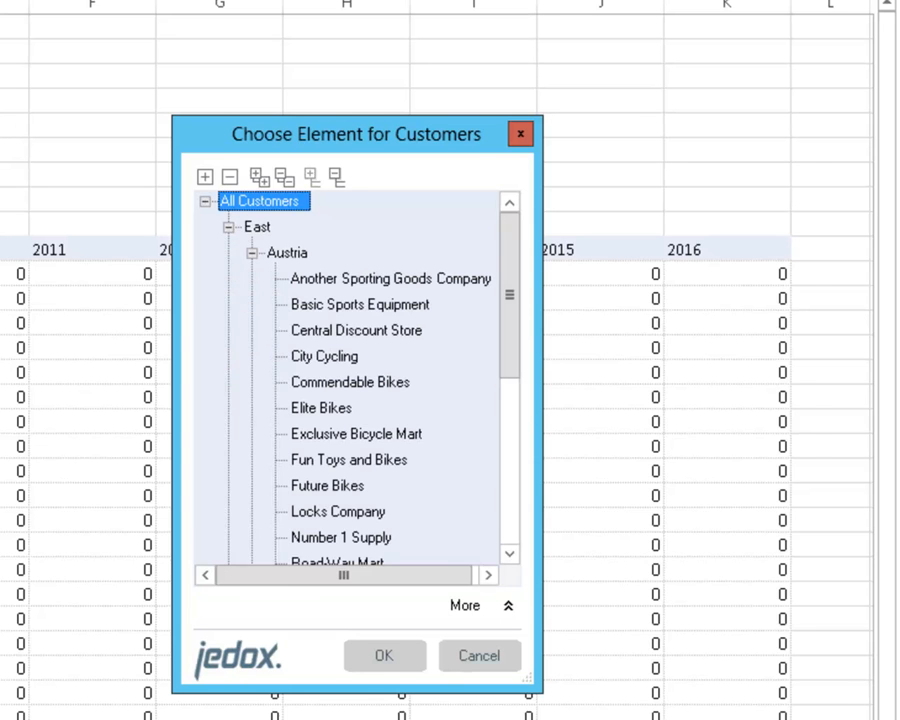
double_click(390, 279)
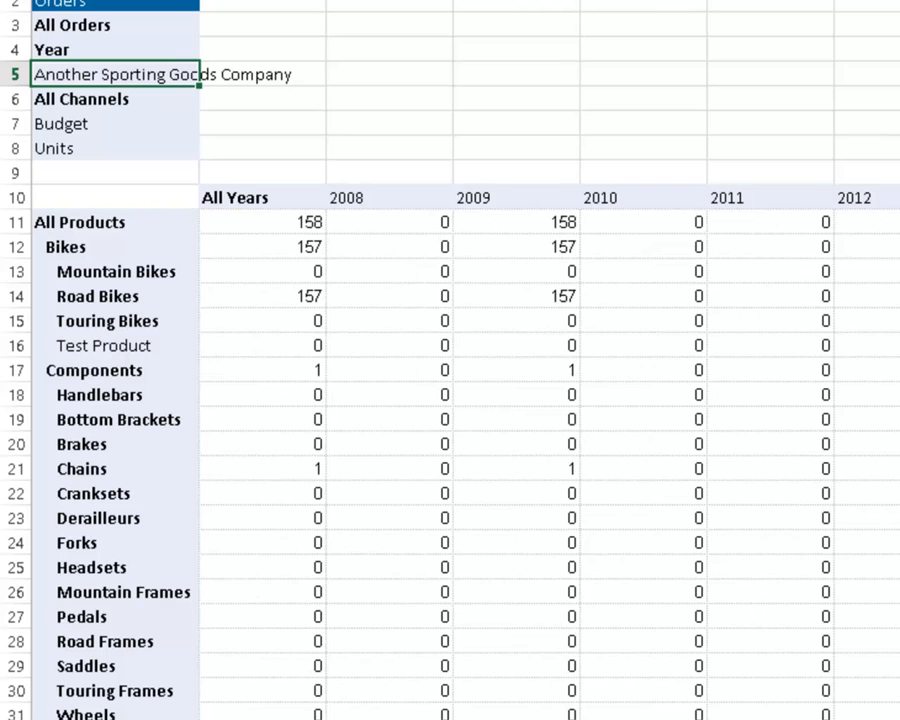
- Enter "#199" as the 2009 budget units for Test Product
left_click(516, 346)
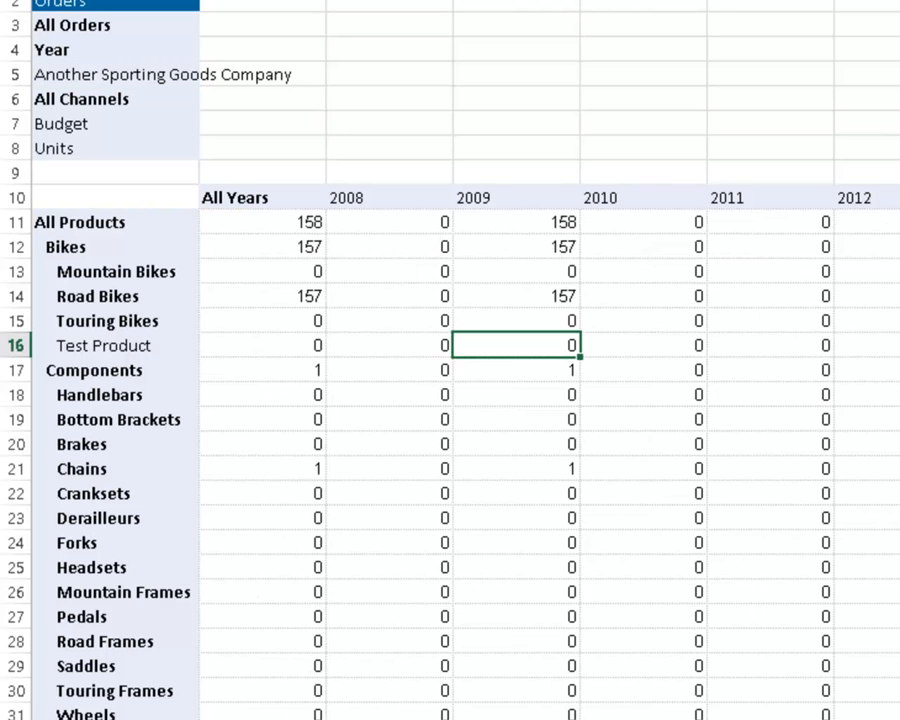
type("199")
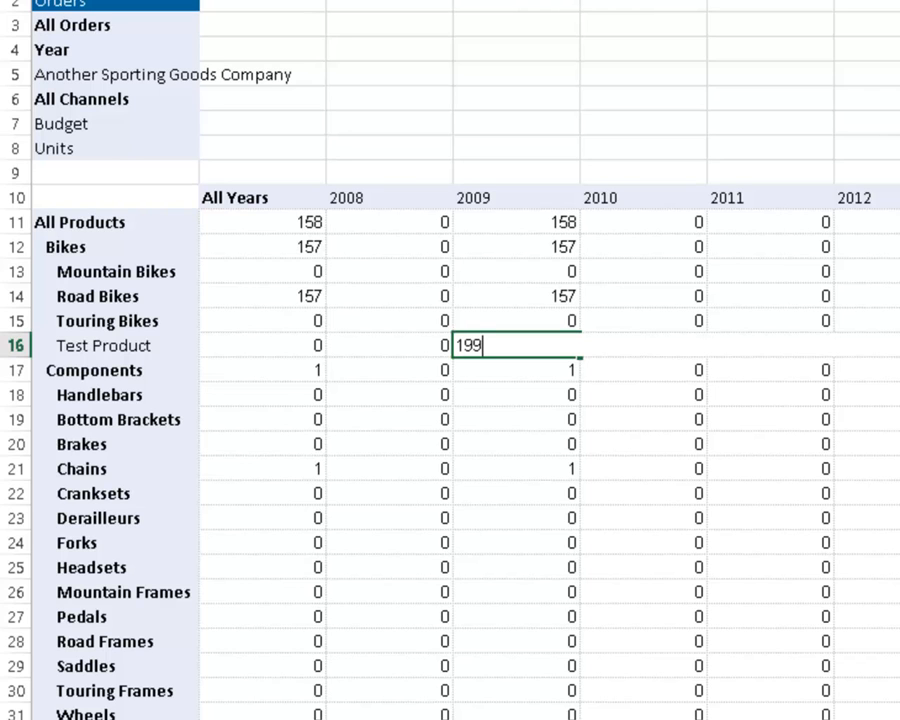
key("BackSpace")
key("BackSpace")
key("BackSpace")
type("#199")
key("Return")
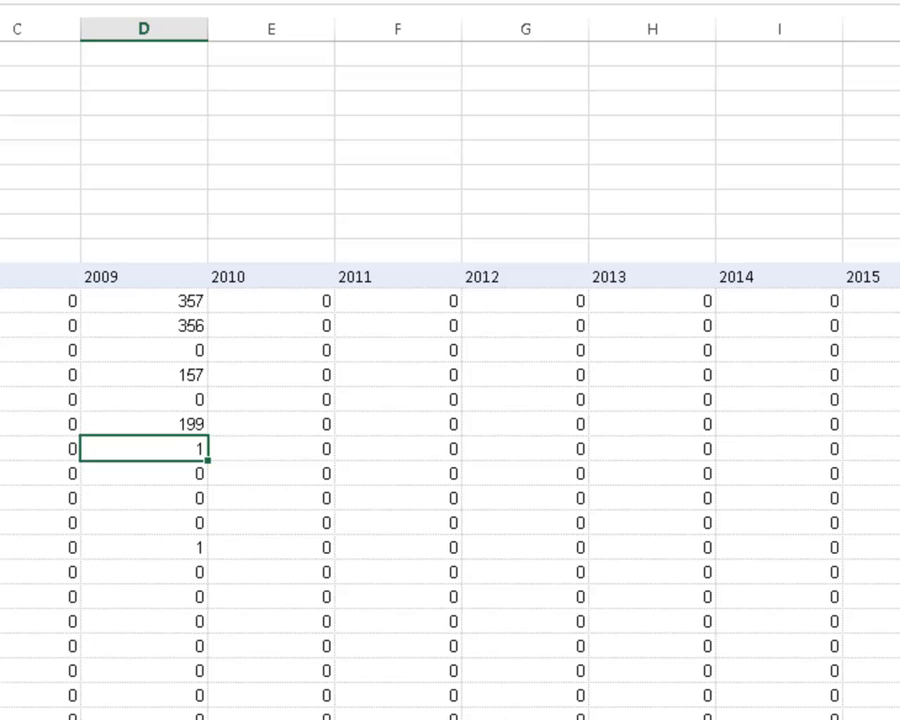
- Set the report's customer back to All Customers
double_click(2, 152)
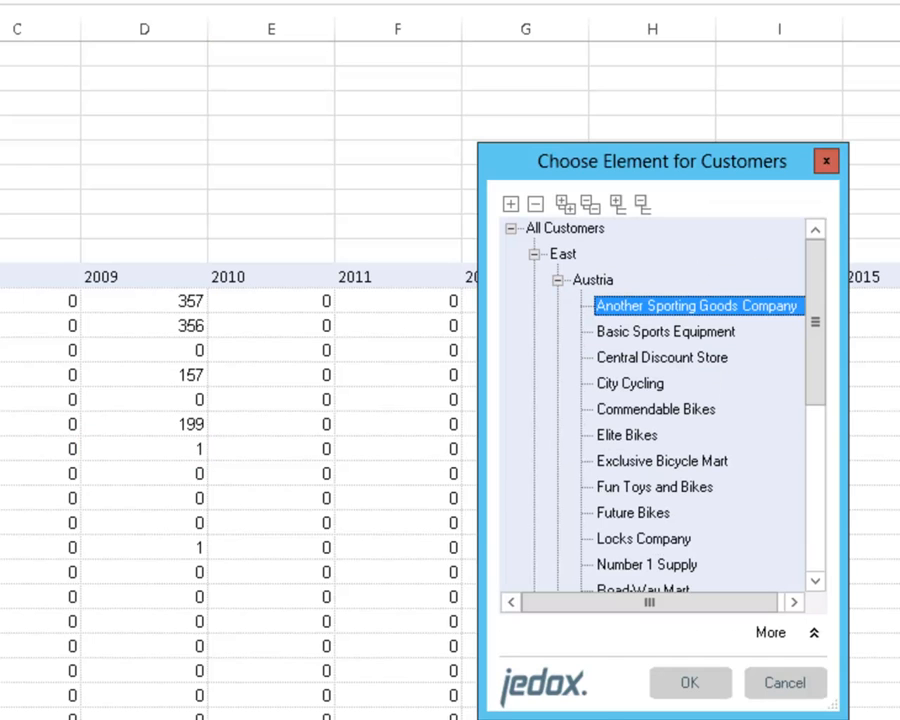
double_click(565, 228)
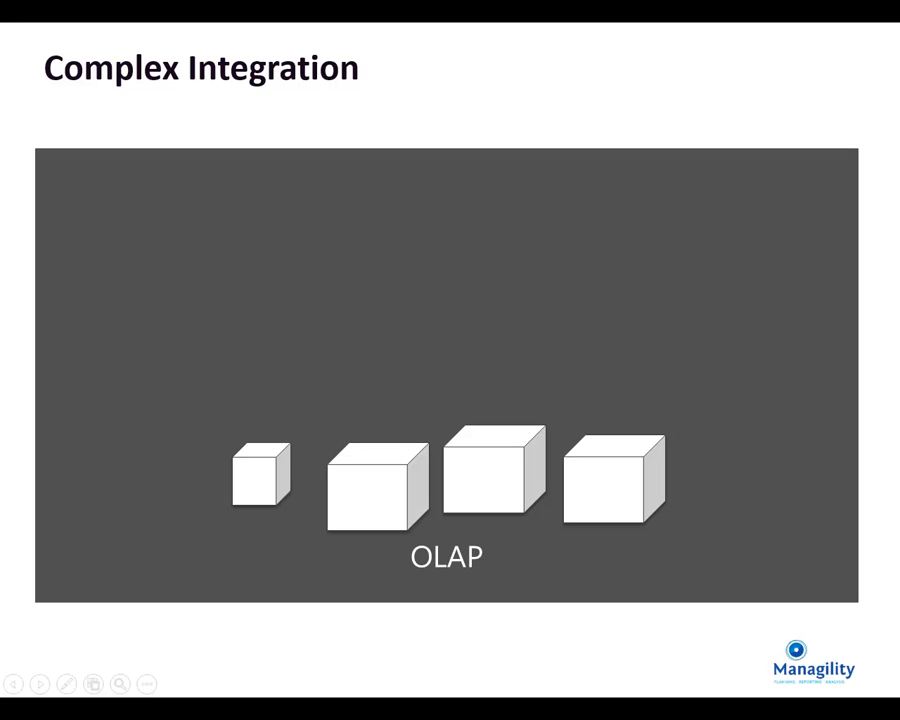
key("Right")
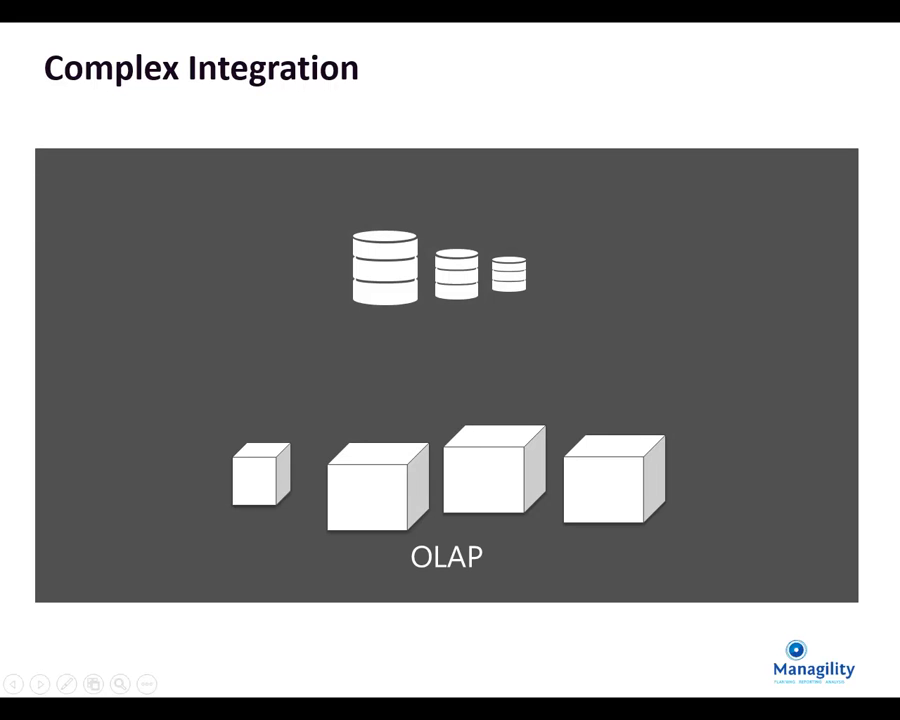
key("Right")
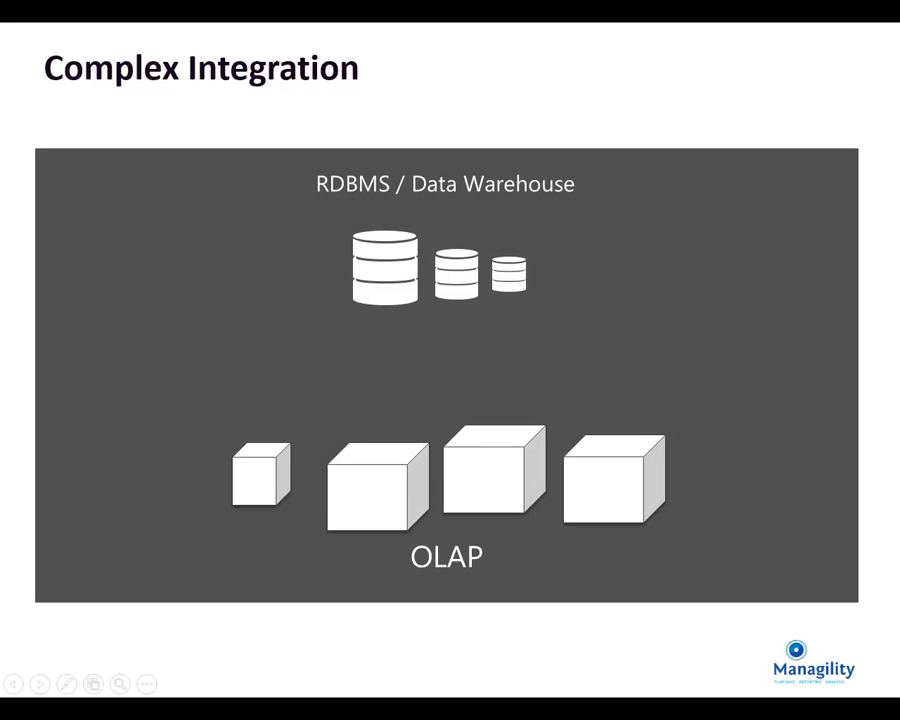
key("Right")
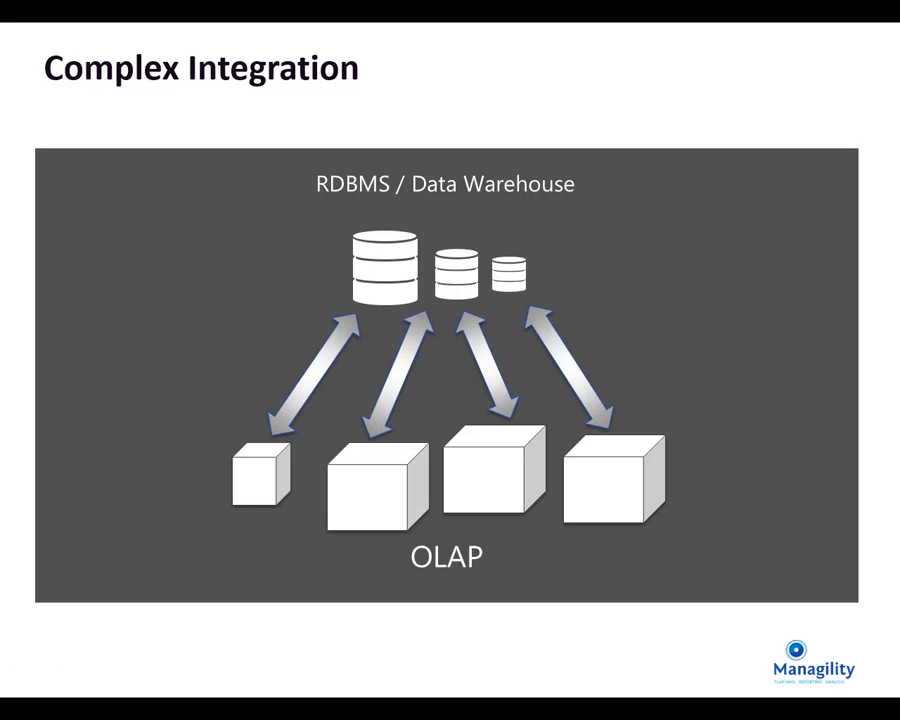
key("Right")
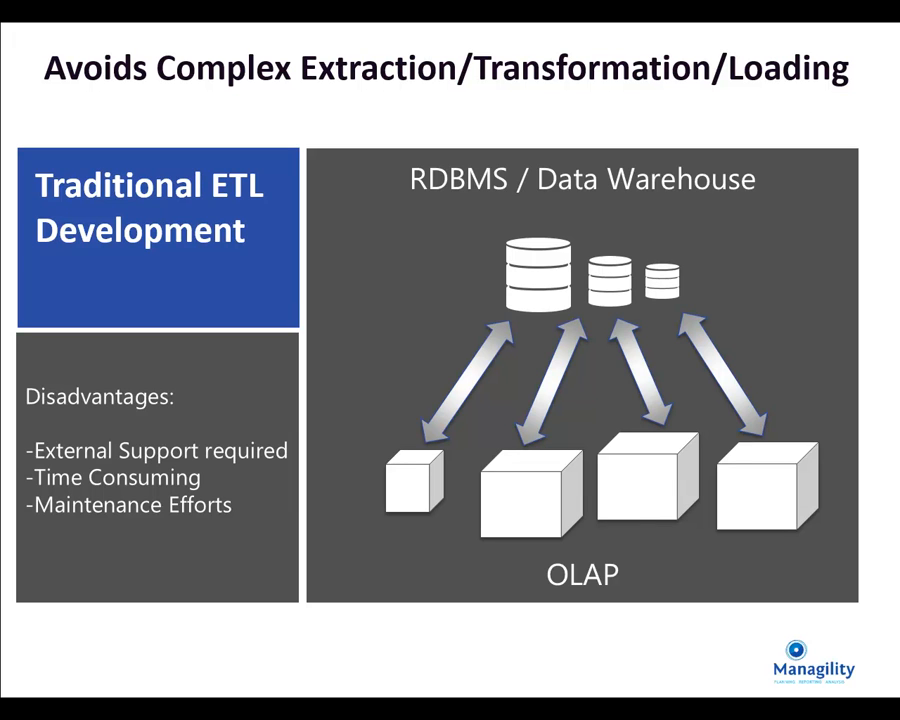
key("Right")
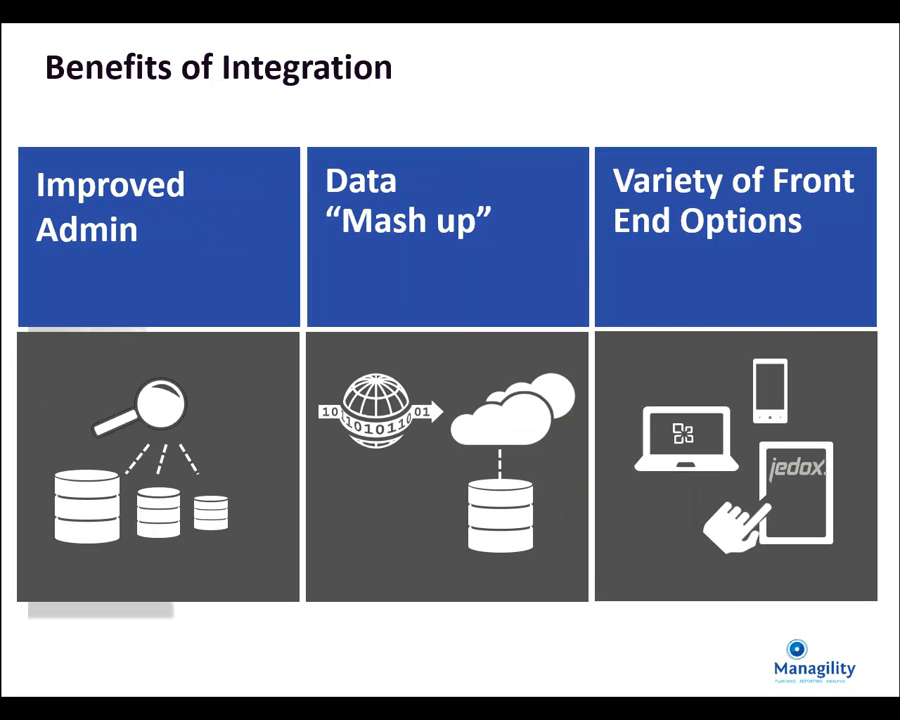
key("Right")
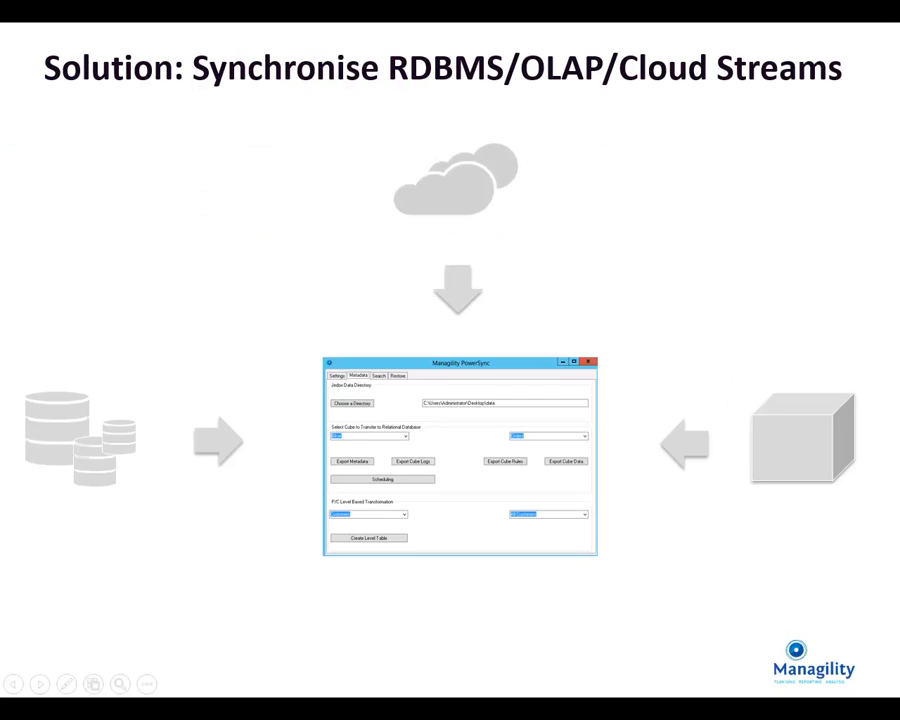
key("Right")
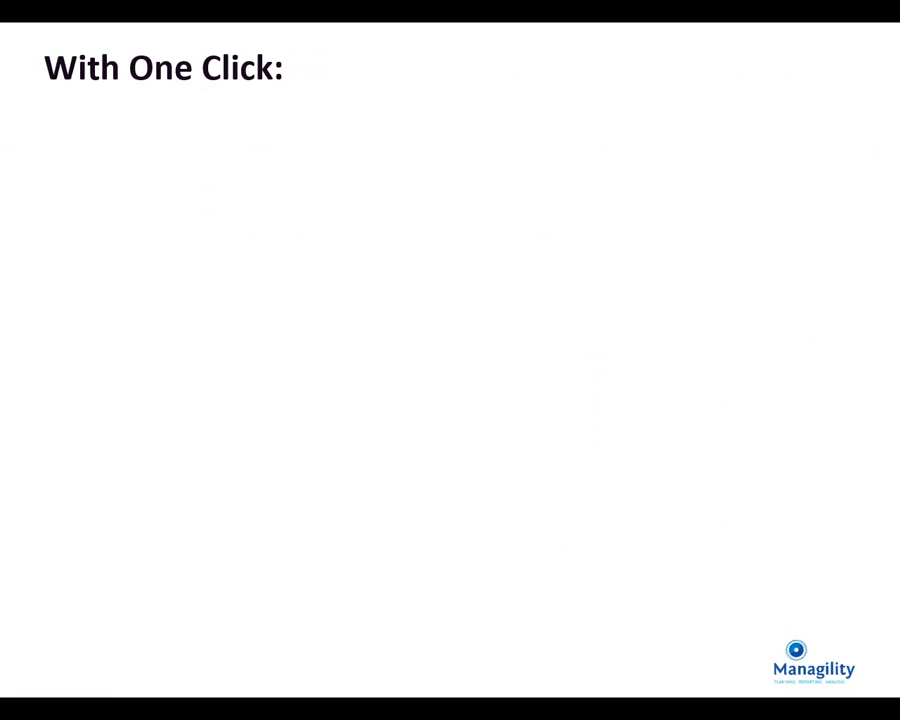
key("Right")
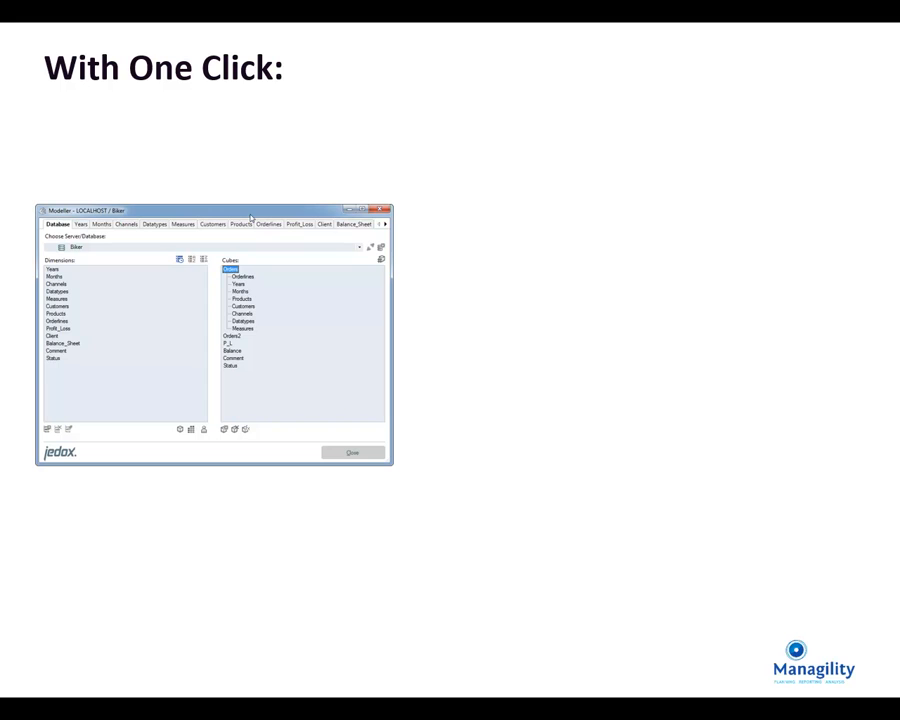
key("Right")
key("Right")
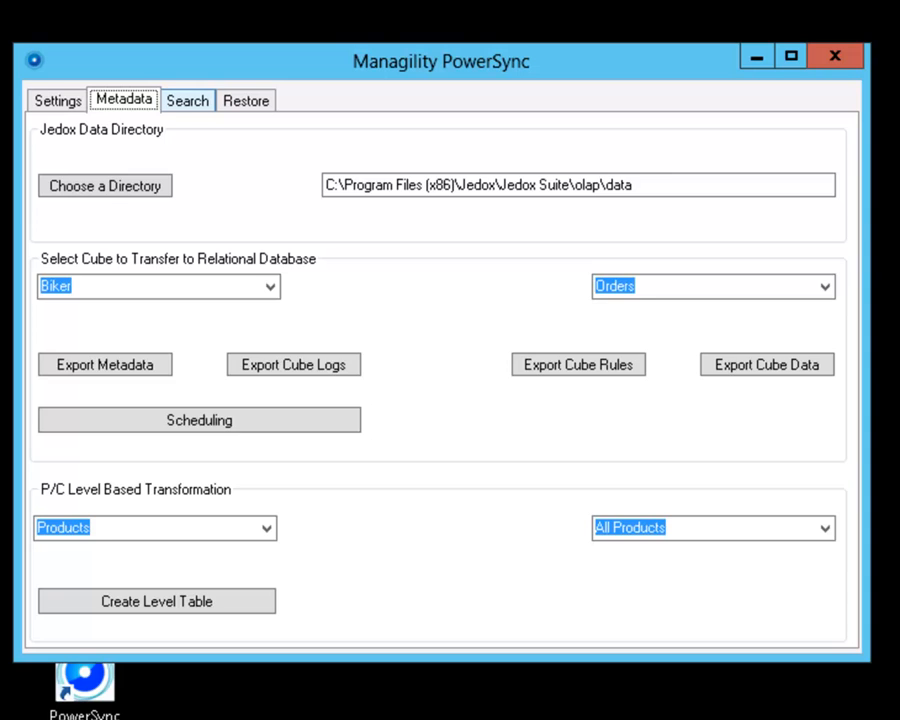
- In Managility PowerSync, view the log search and restore pages, and export the Biker database's Orders cube data
left_click(187, 101)
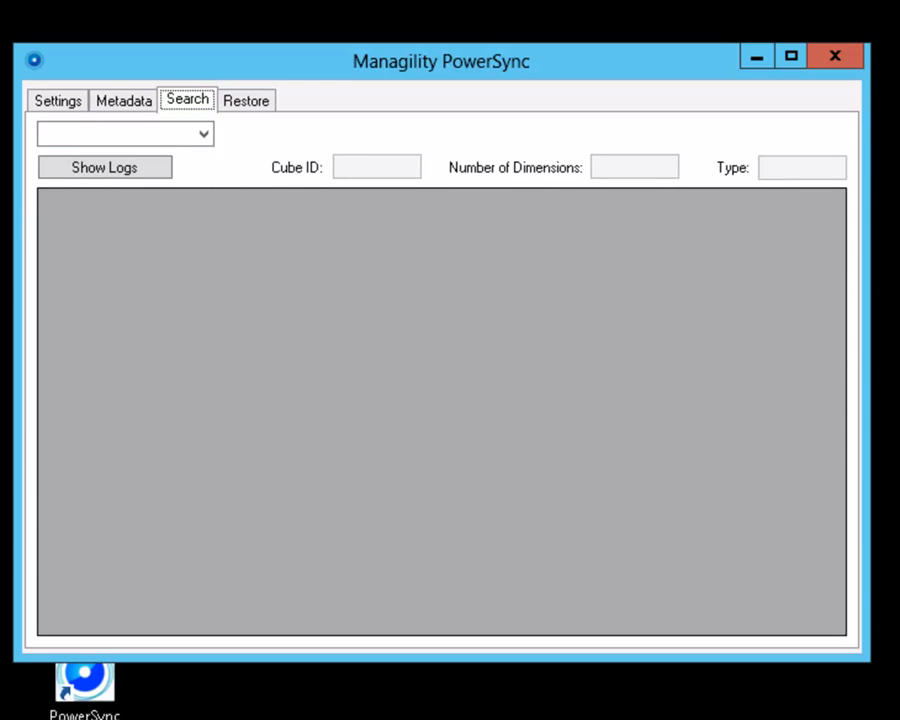
left_click(246, 101)
left_click(124, 101)
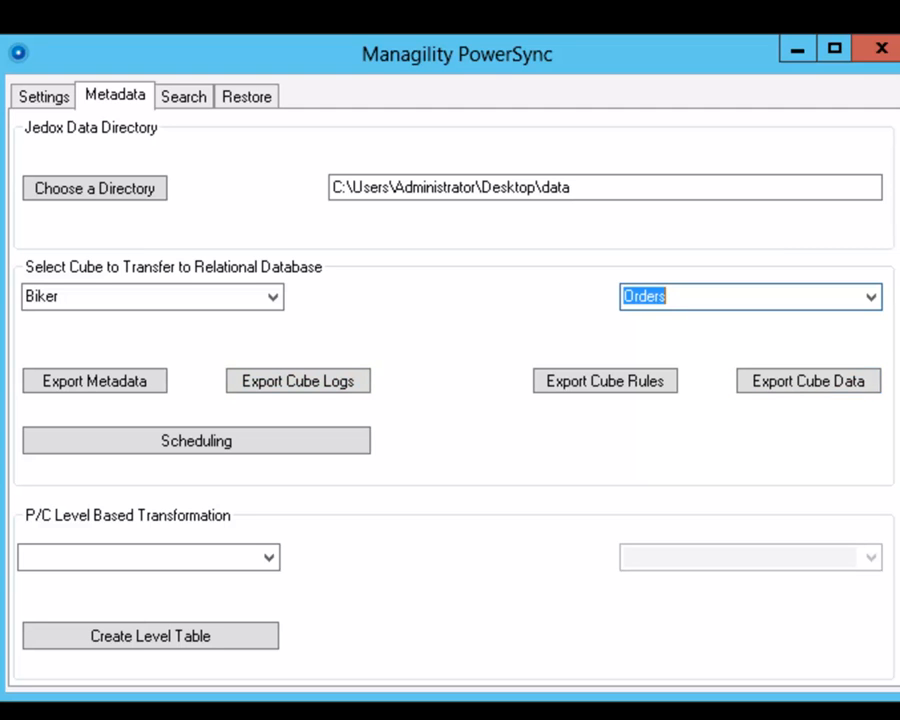
left_click(808, 381)
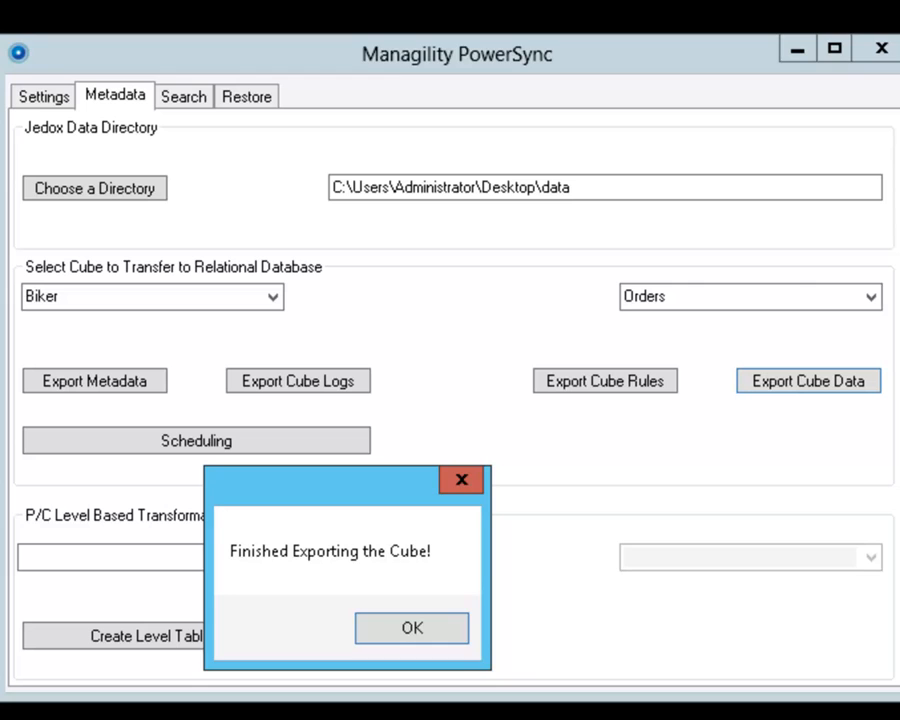
key("Return")
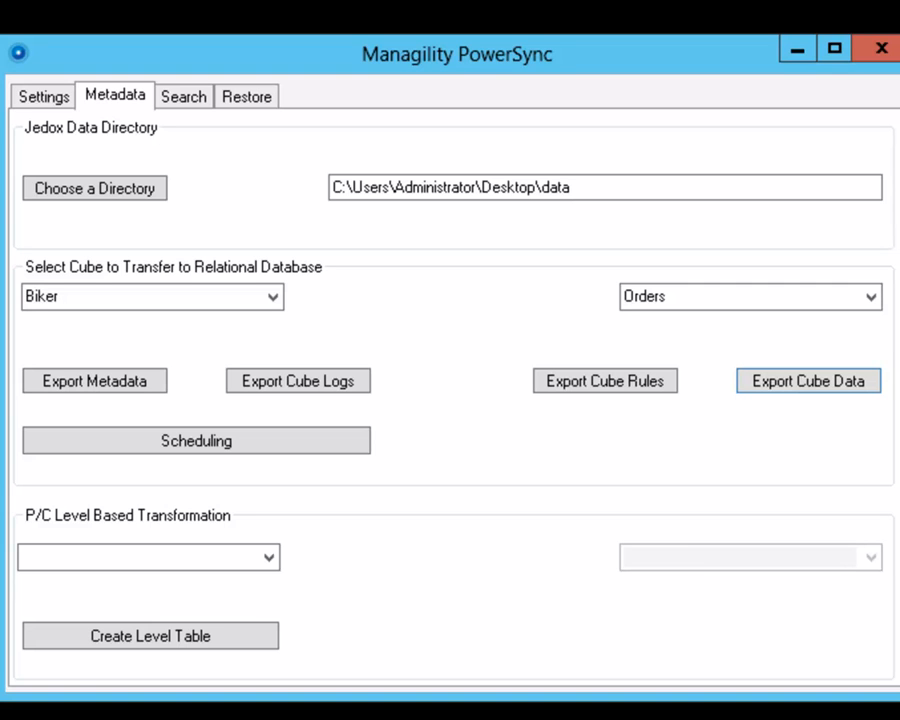
- Create a level table for the Products dimension using All Products as the root parent
left_click(268, 557)
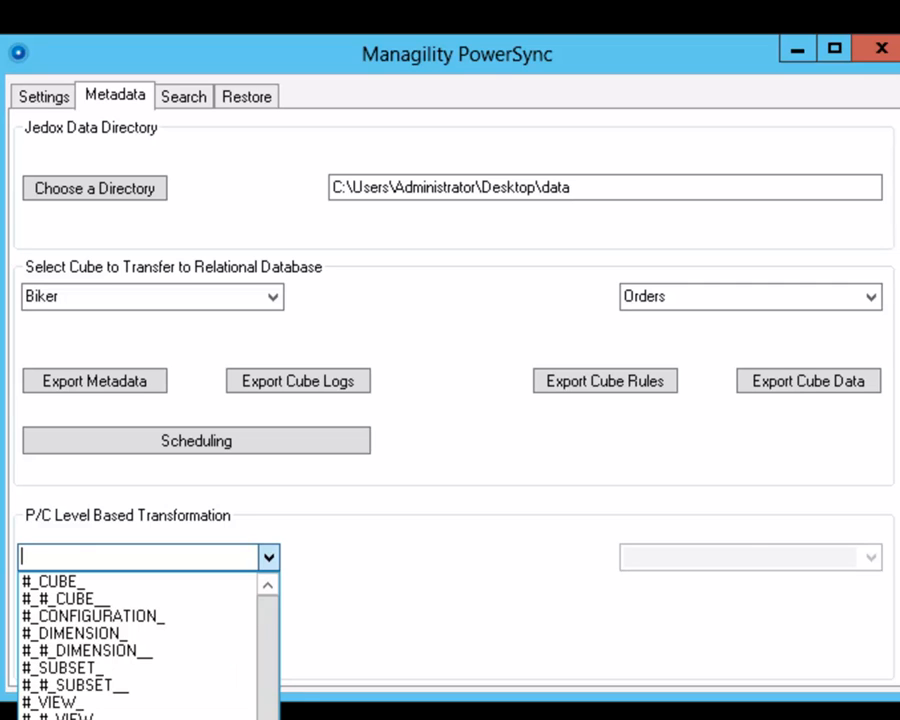
left_click(60, 718)
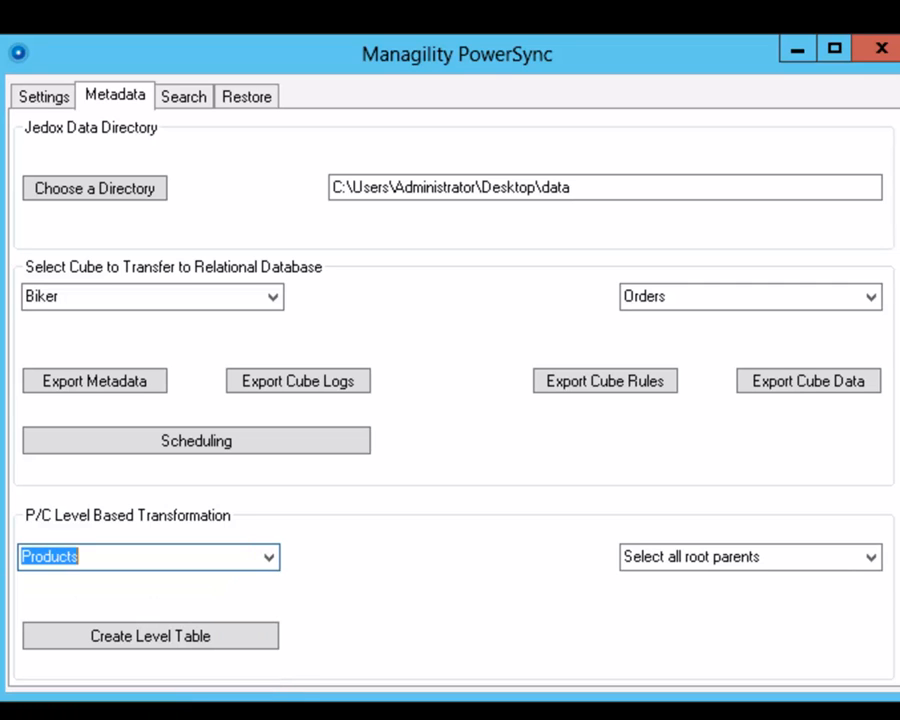
left_click(871, 557)
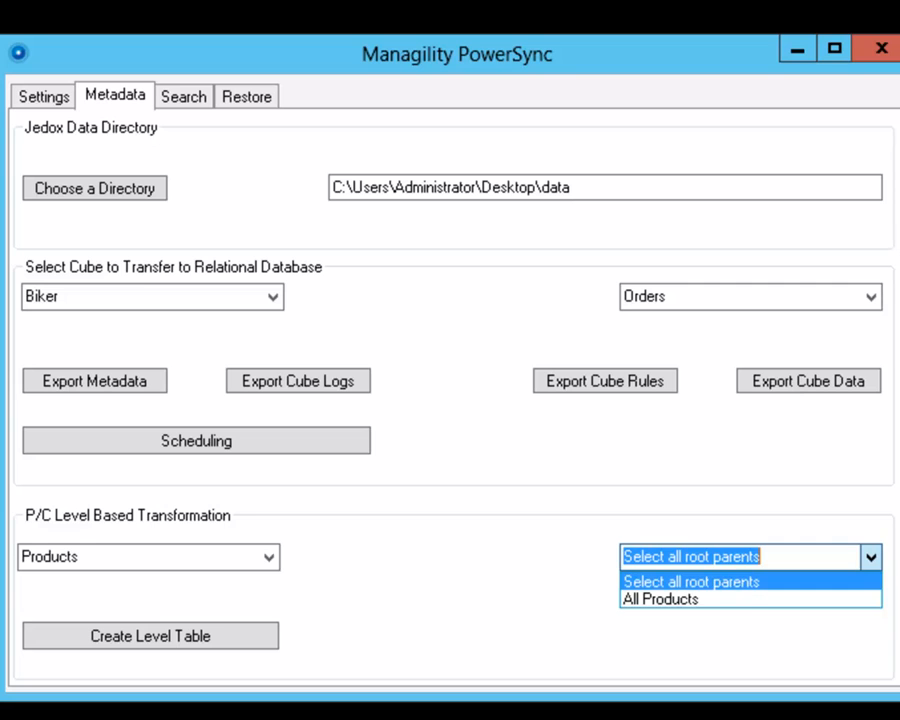
key("Down")
key("Return")
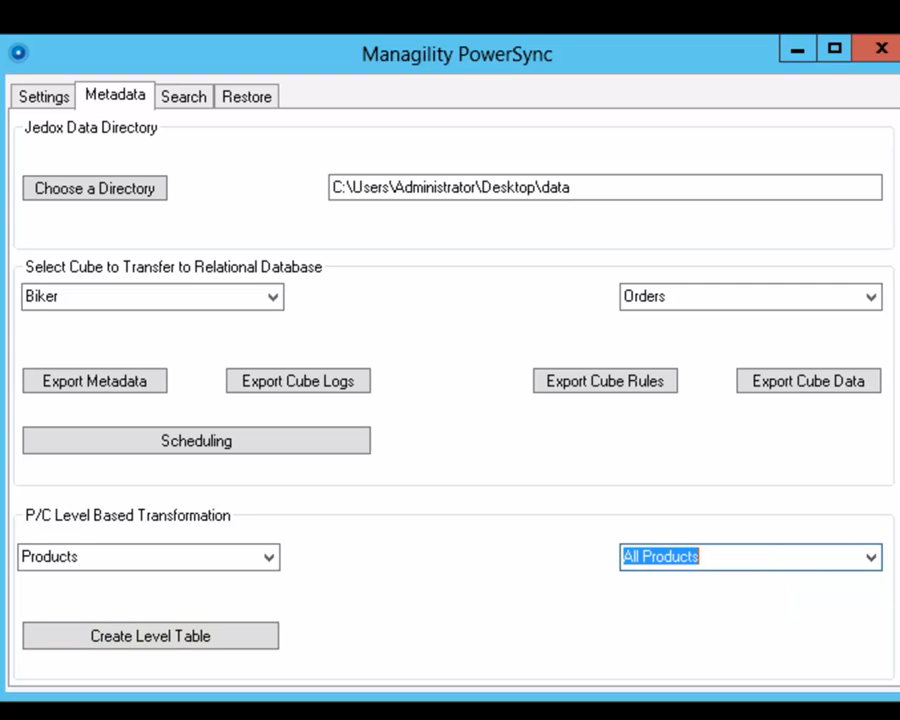
left_click(150, 636)
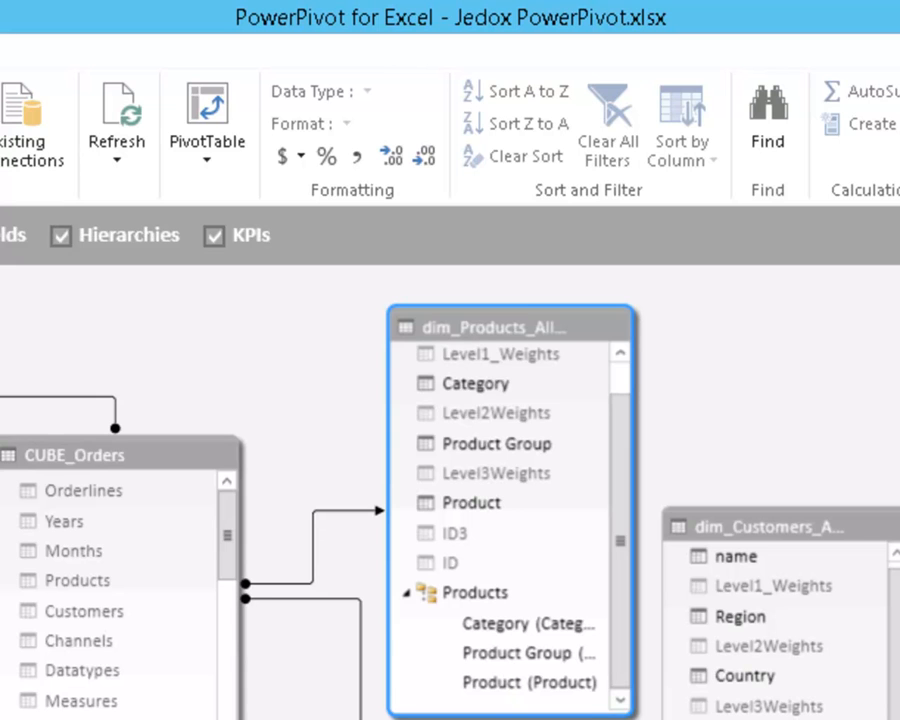
- Switch to PowerPivot for Excel and create a PivotChart from the data model on a new worksheet
left_click(207, 150)
left_click(256, 223)
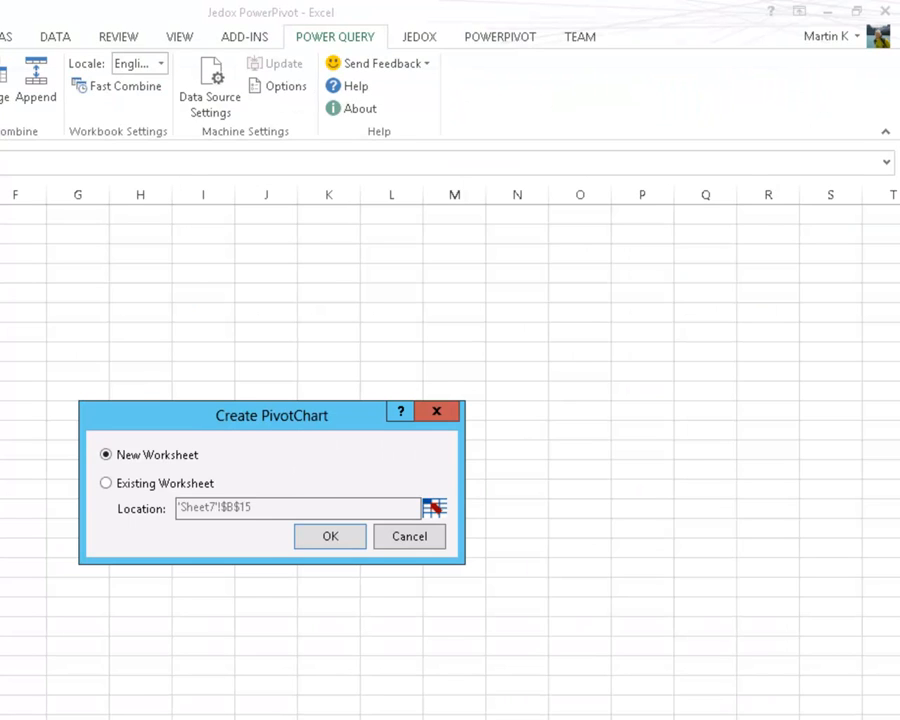
left_click(350, 536)
left_click(349, 529)
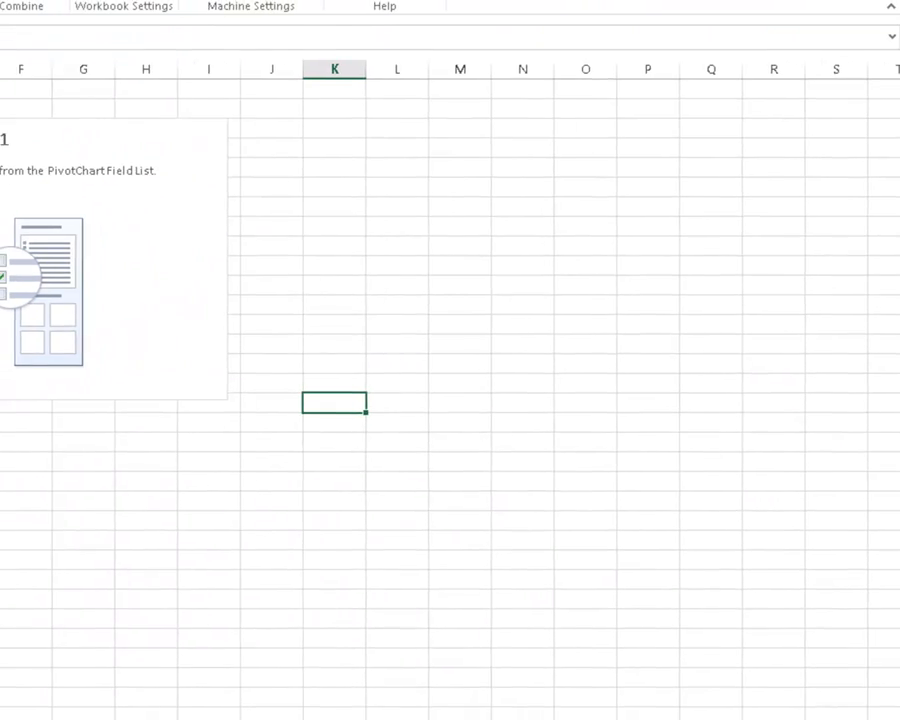
- Add Units from CUBE_Orders as the PivotChart's values and the Products hierarchy as its axis categories
left_click(60, 270)
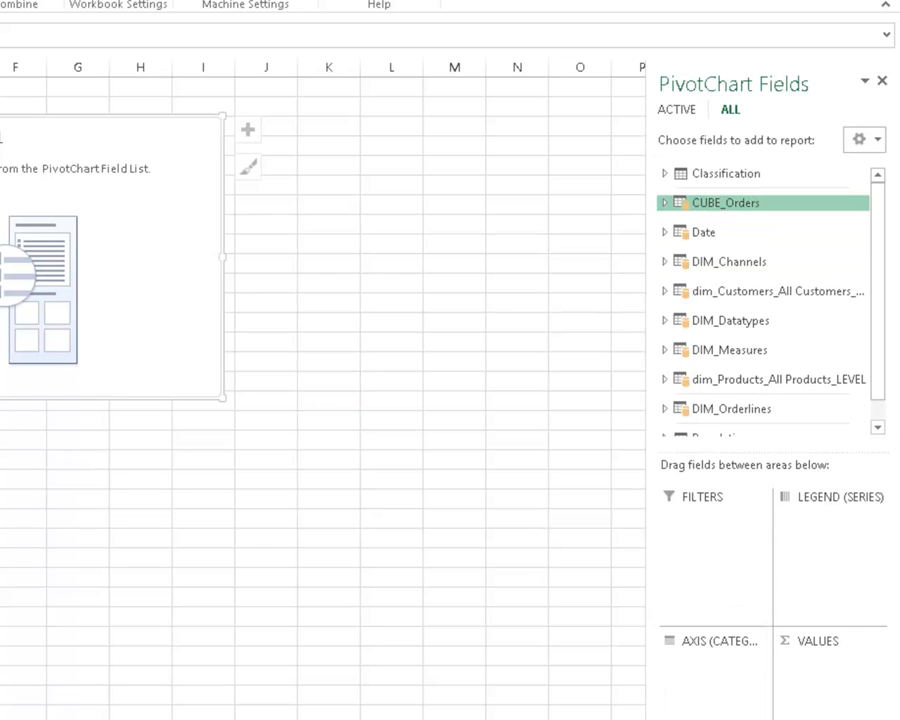
left_click(665, 203)
left_click_drag(724, 405, 824, 666)
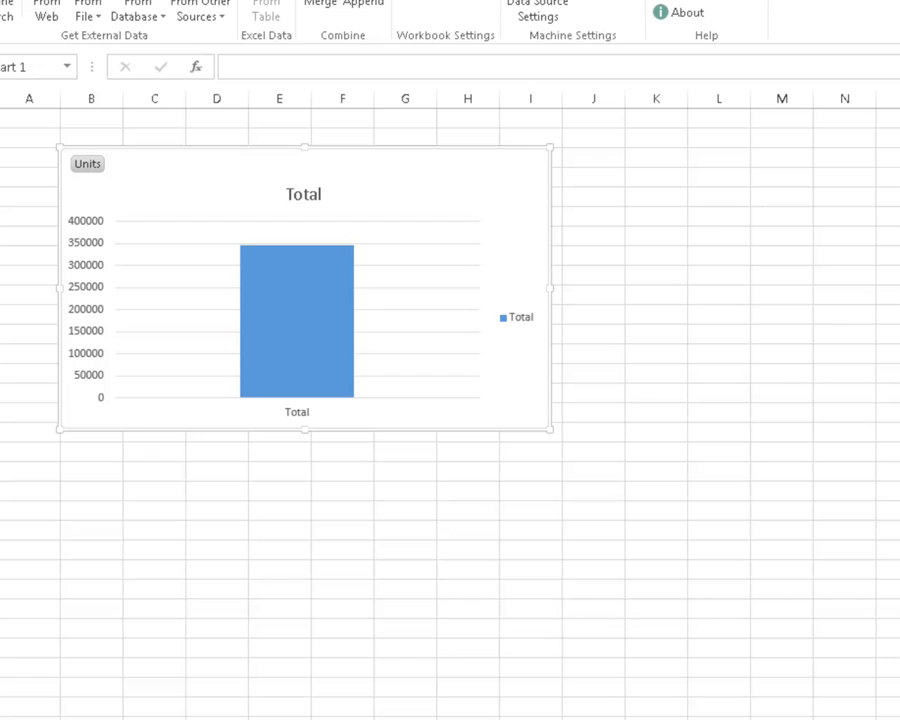
left_click(527, 392)
- Add NAME from DIM_Datatypes as the chart's legend series and Year from the Date table as its filter
left_click_drag(859, 362, 859, 315)
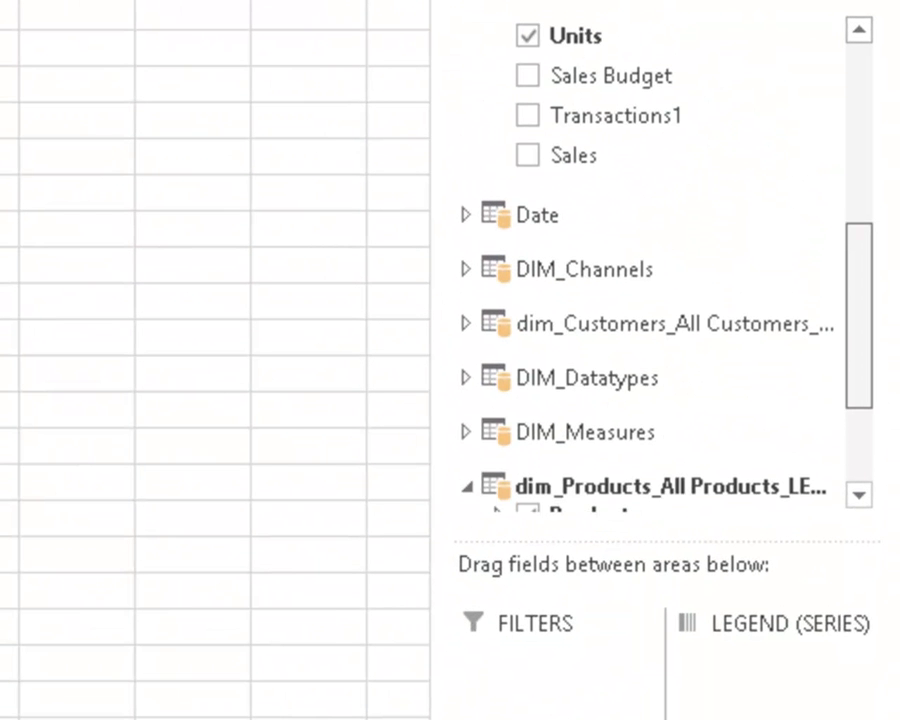
left_click(466, 378)
left_click_drag(578, 446, 765, 665)
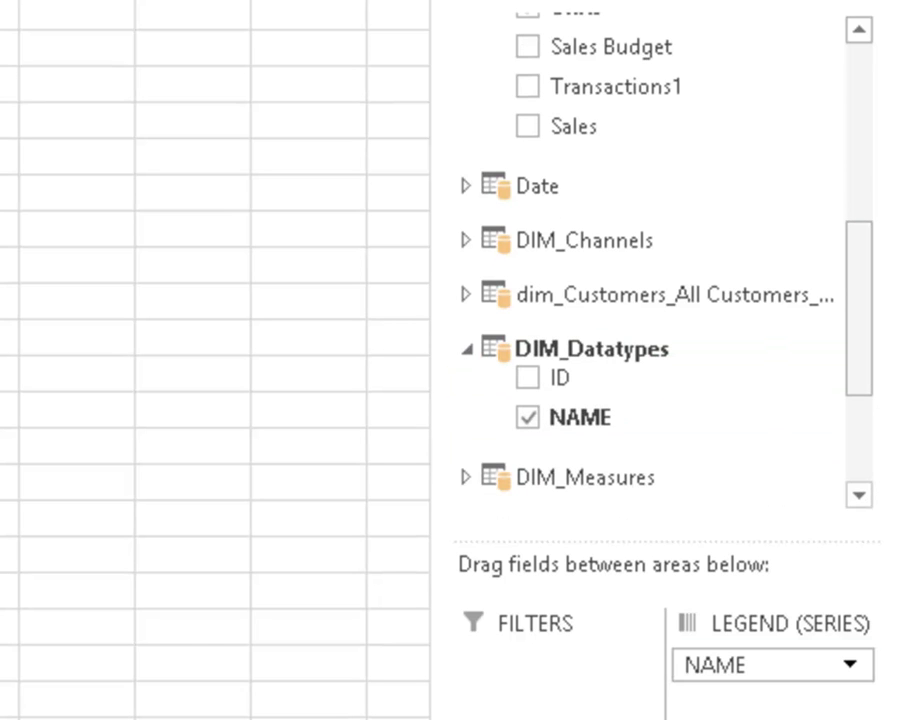
left_click(537, 188)
left_click_drag(859, 257, 859, 353)
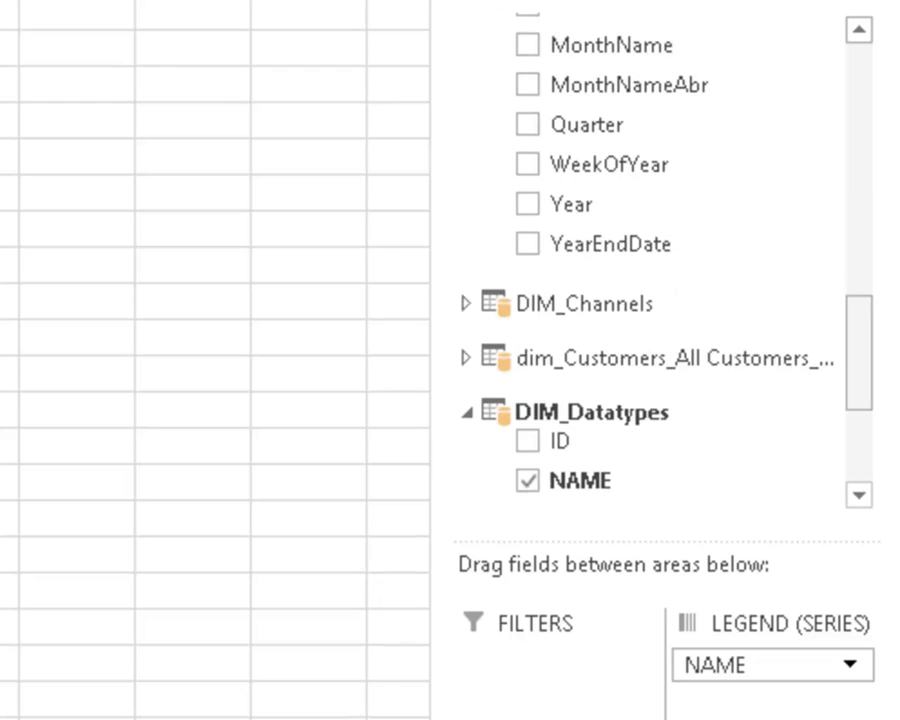
left_click_drag(572, 203, 560, 655)
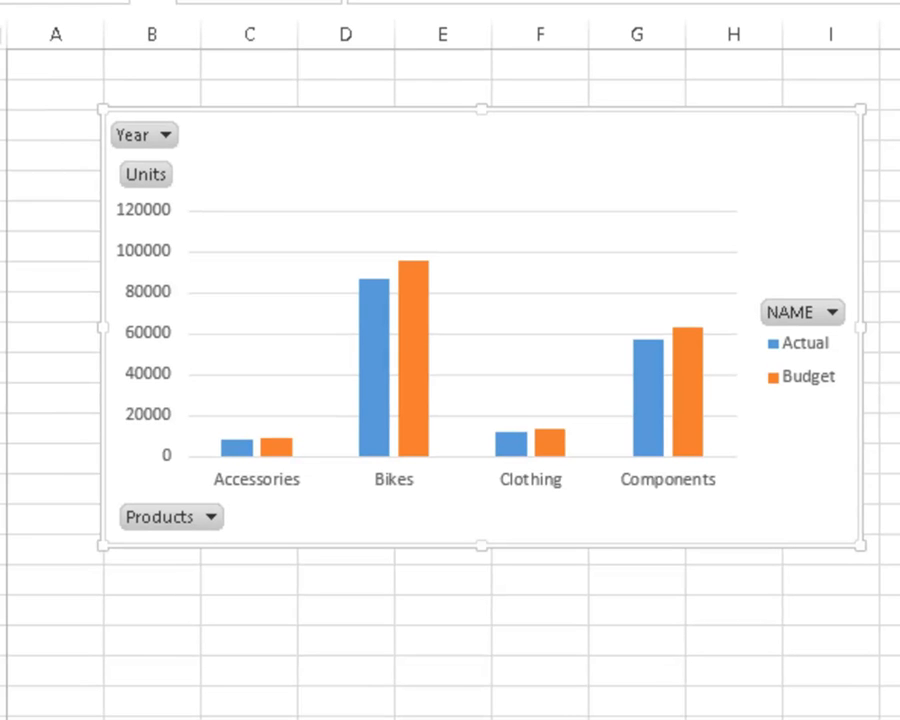
- Drill the chart down through Bikes and Road Bikes to individual products, and filter them to the top 10 items by Units
left_click(374, 370)
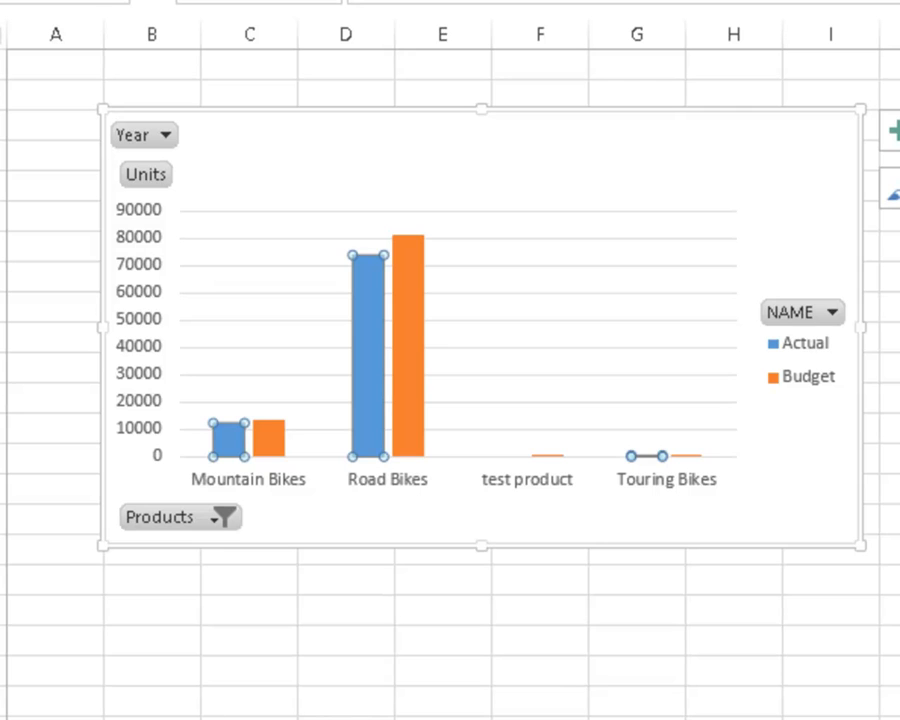
left_click(368, 355)
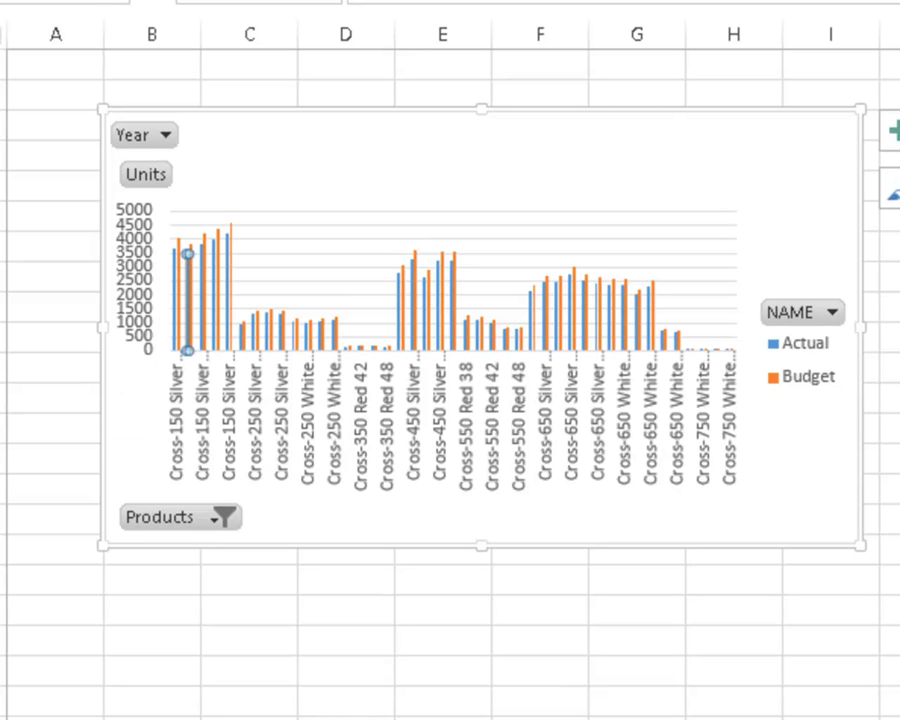
left_click(226, 517)
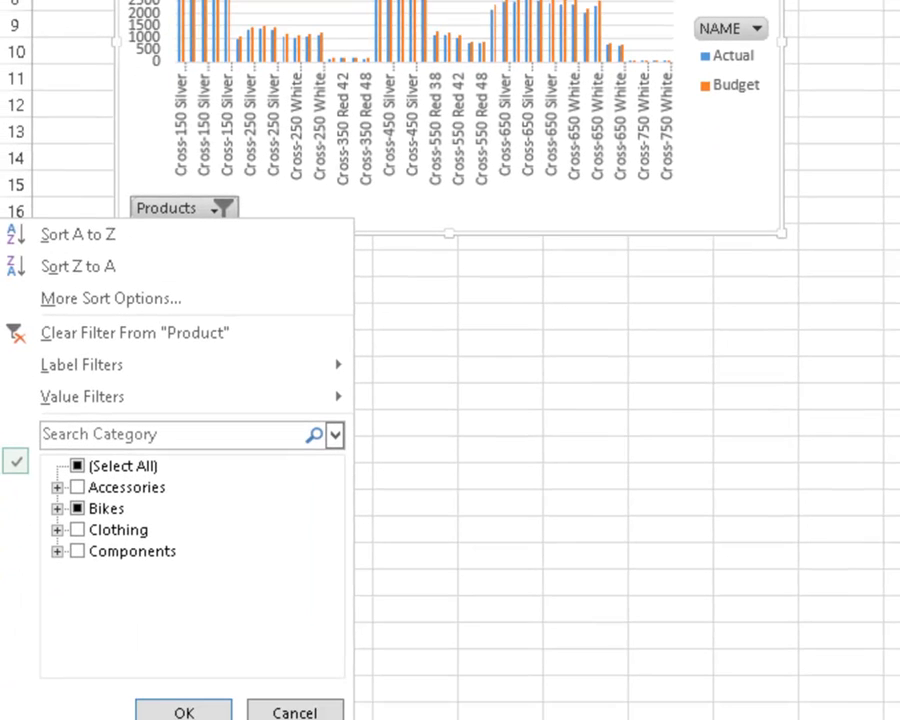
mouse_move(90, 377)
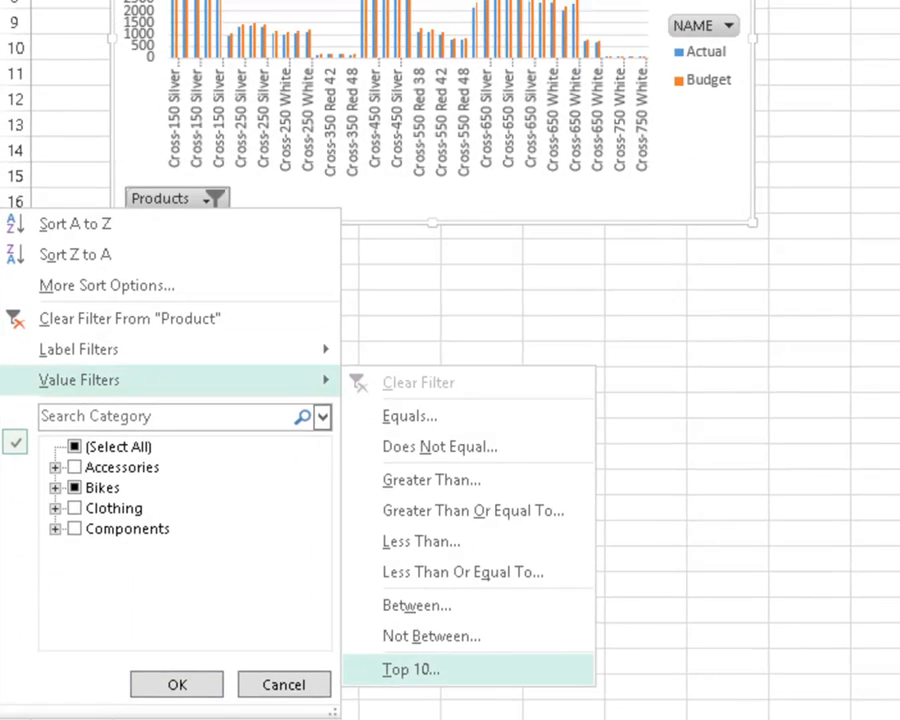
left_click(425, 675)
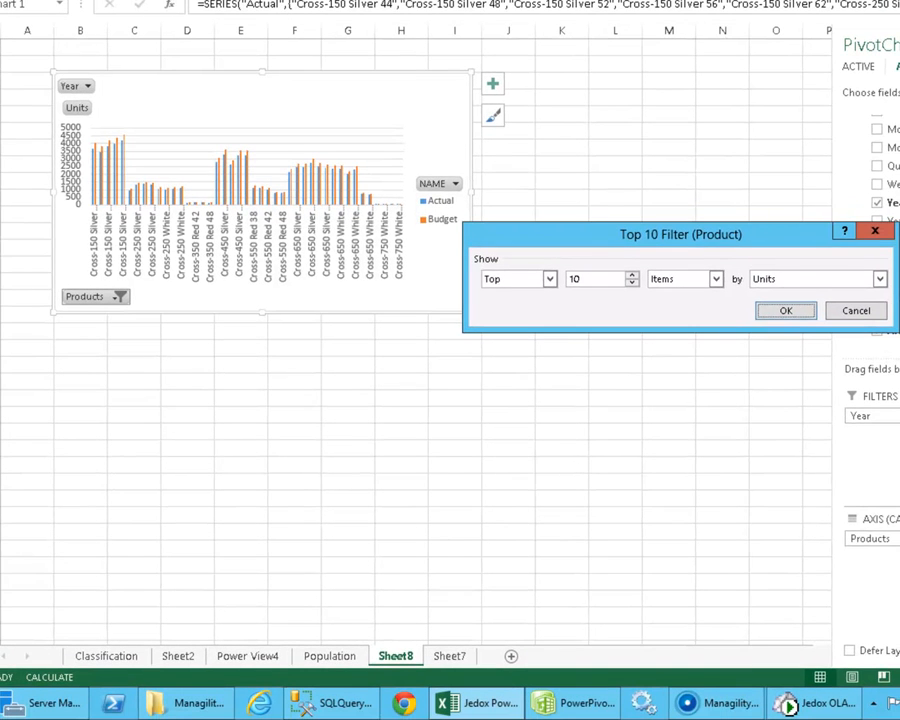
key("Return")
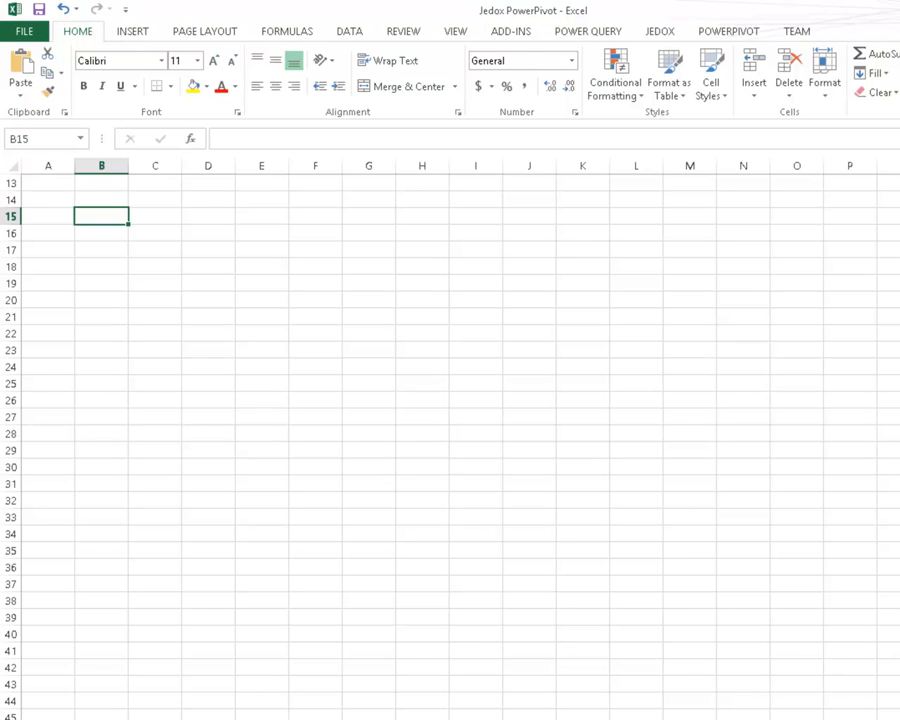
- Search online with Power Query for "population by country" and load the Wikipedia list of countries by population into the workbook
left_click(588, 31)
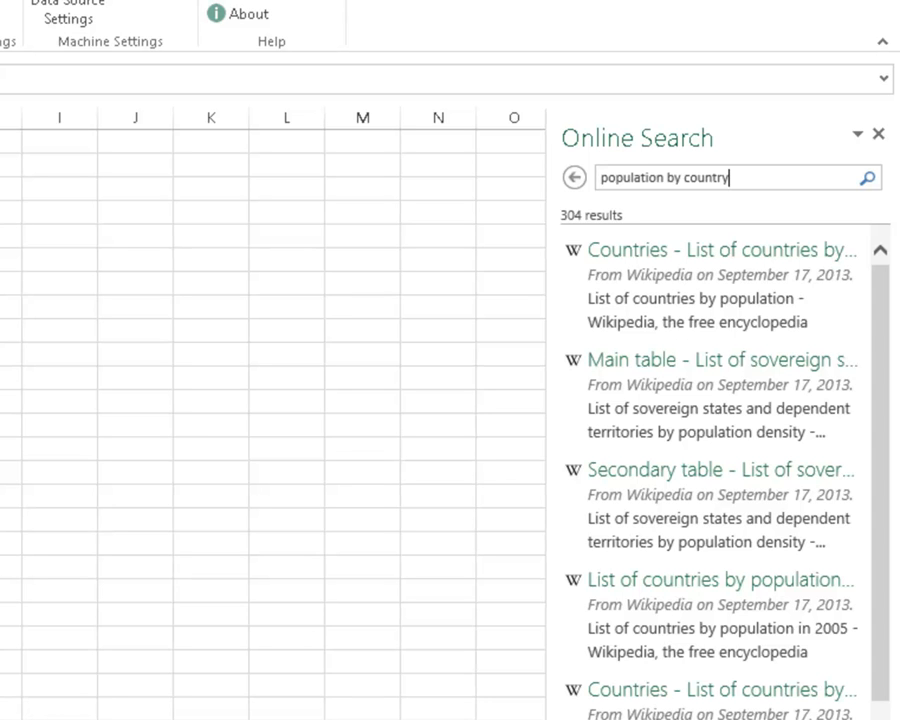
left_click(720, 286)
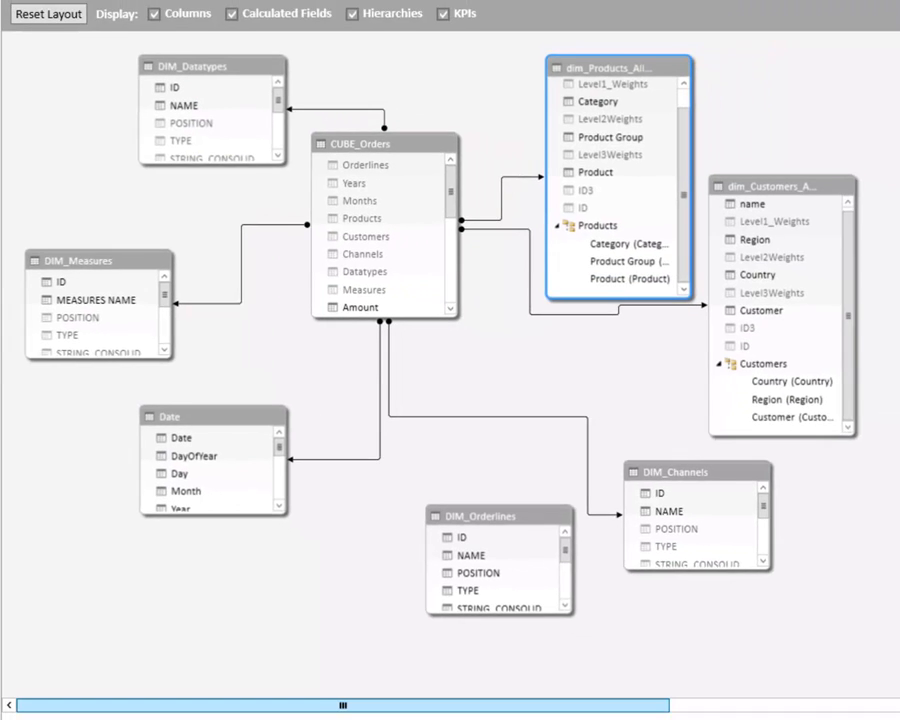
- In the PowerPivot diagram, create a relationship between the population table and the Country column of the customers table
left_click_drag(338, 699, 420, 699)
left_click_drag(424, 699, 627, 699)
left_click_drag(249, 276, 700, 228)
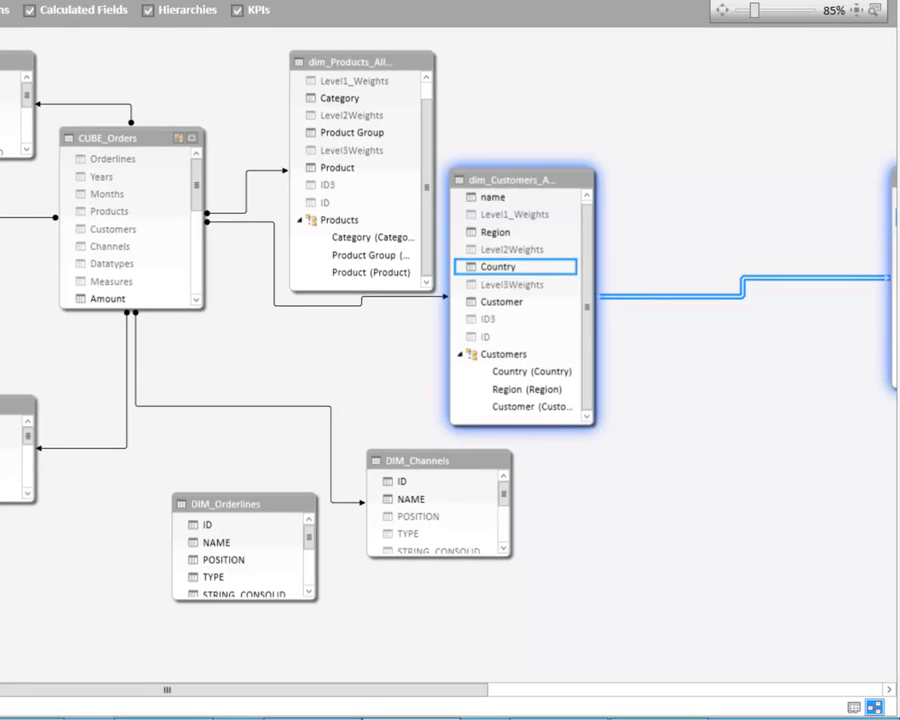
- Switch back to Excel and replace Units with Total Sales per Population as the values of the PivotChart on Sheet8
key("alt+Tab")
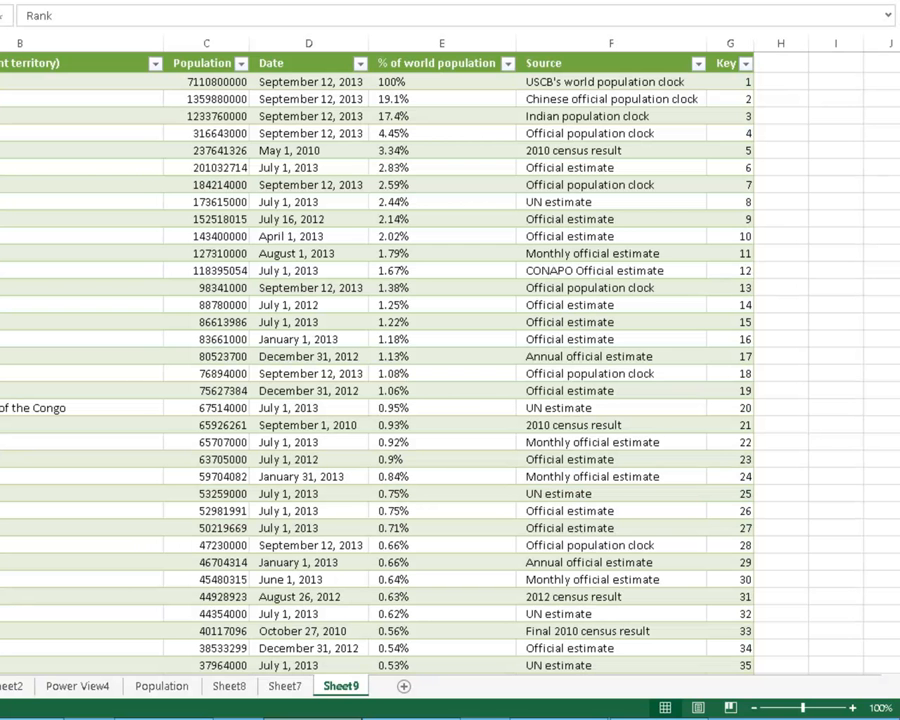
left_click(229, 686)
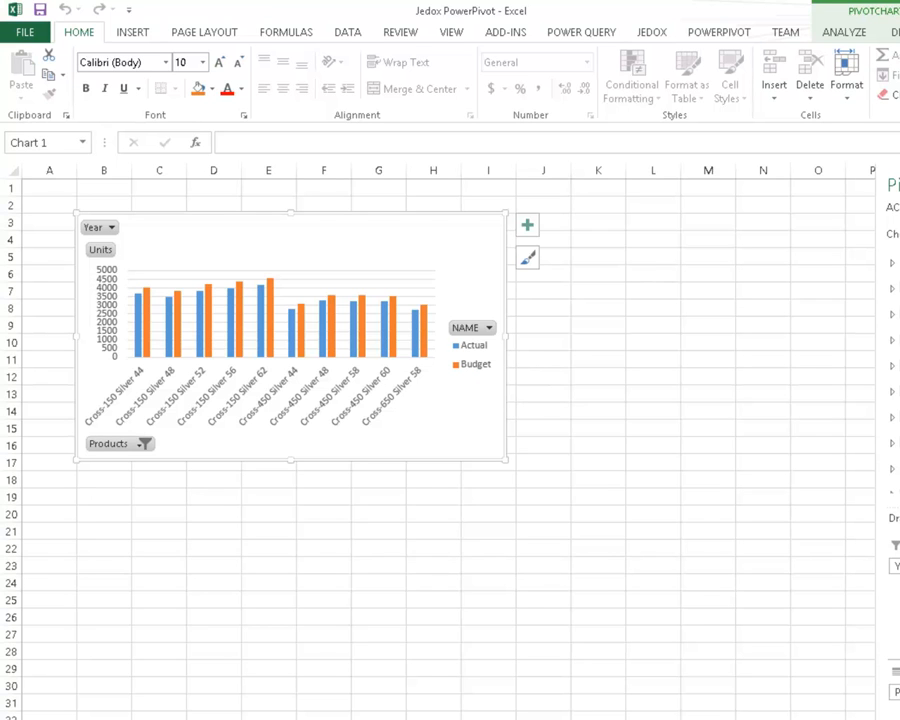
left_click_drag(846, 609, 804, 390)
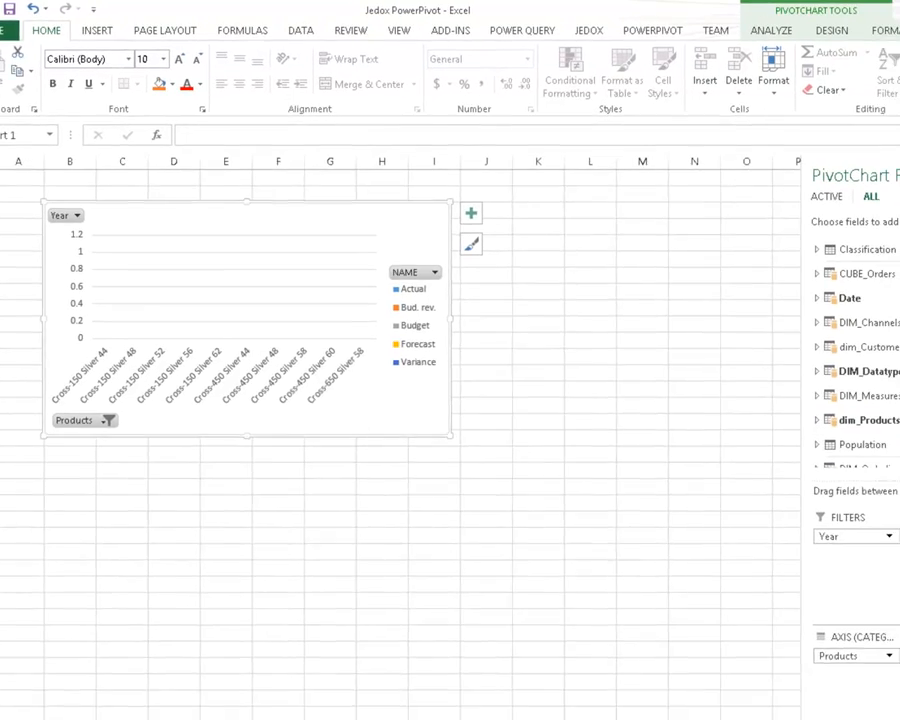
left_click(718, 254)
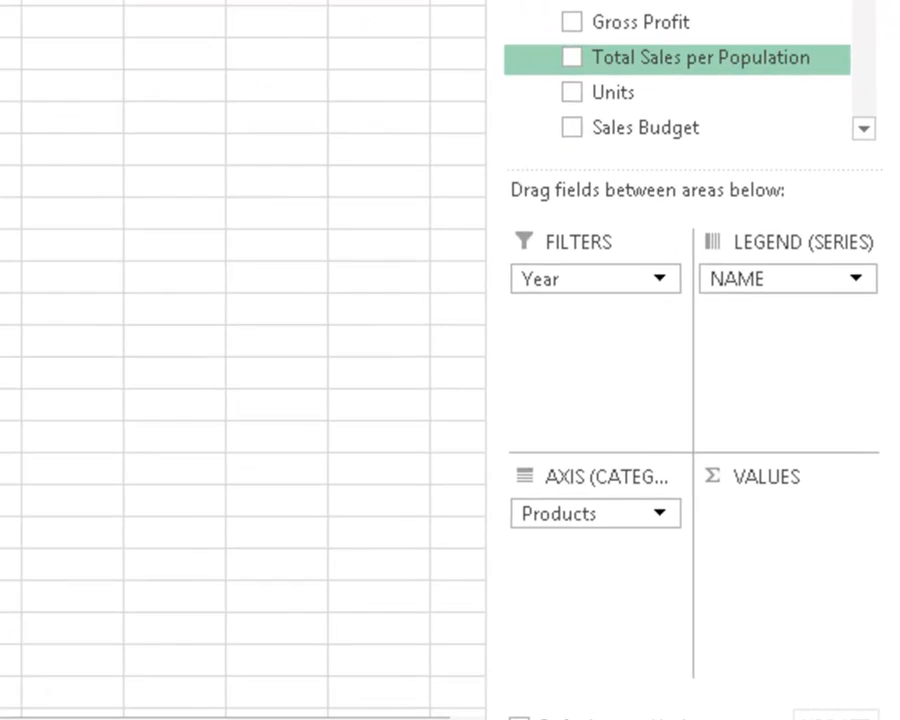
left_click_drag(700, 58, 786, 522)
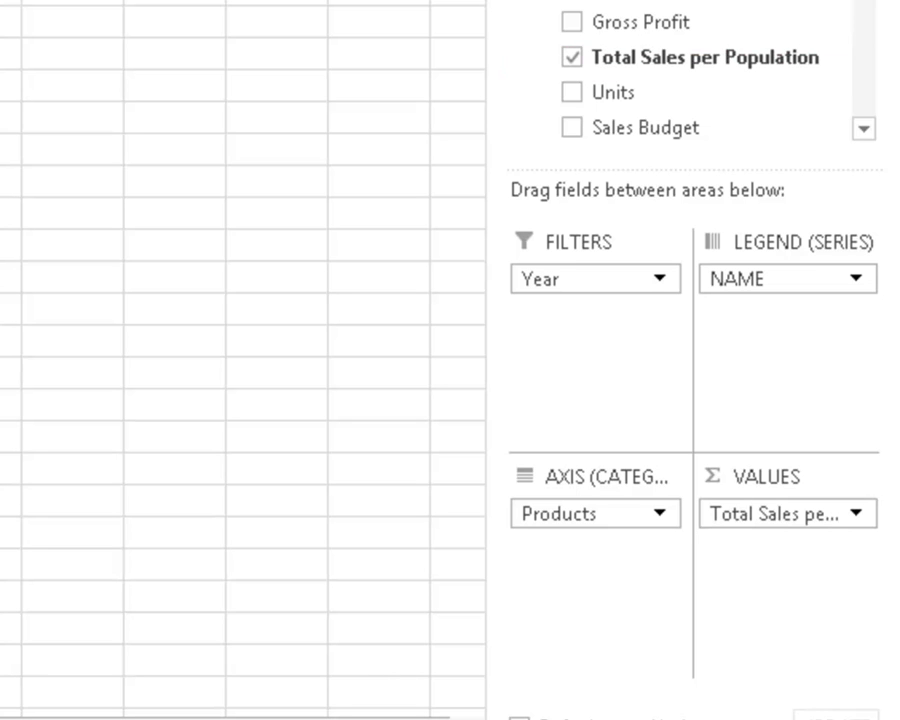
- Replace Products with the Customers hierarchy on the PivotChart axis and filter the countries to the top 10 items
left_click_drag(590, 514, 625, 67)
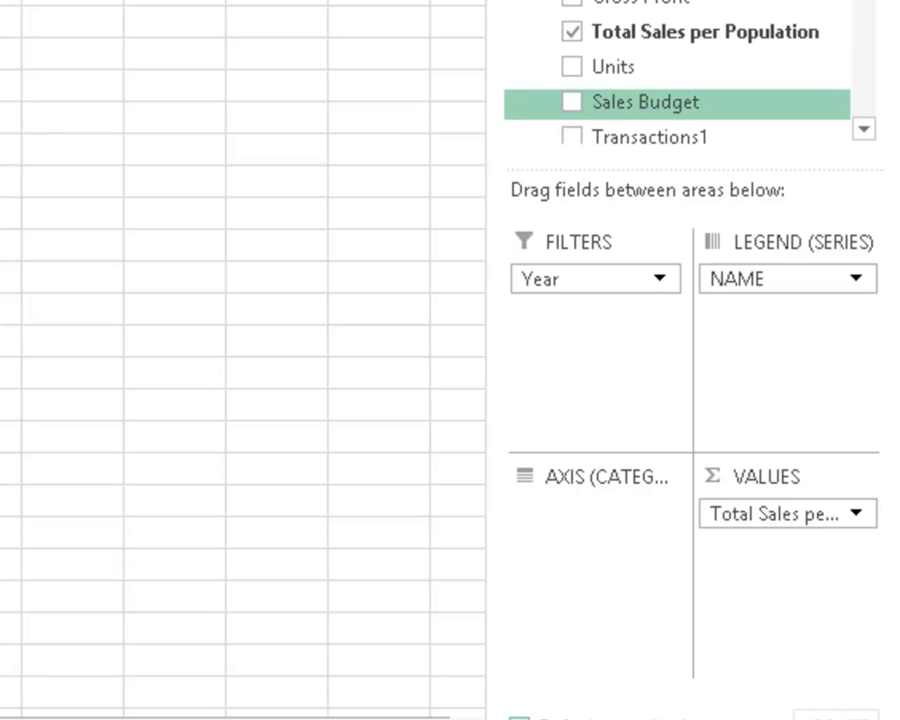
scroll(680, 70, "down", 5)
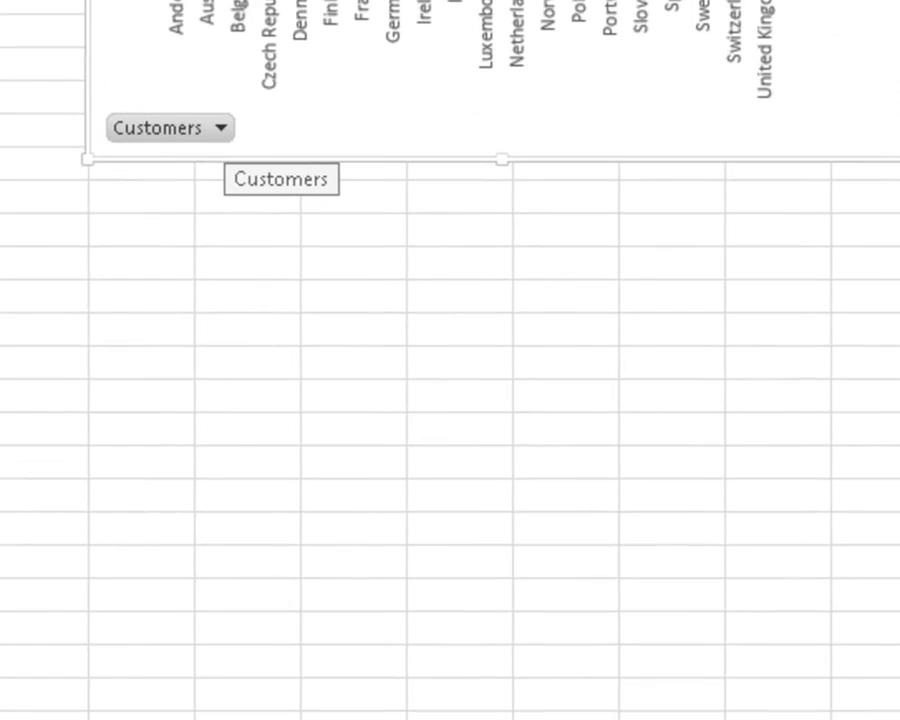
left_click(220, 127)
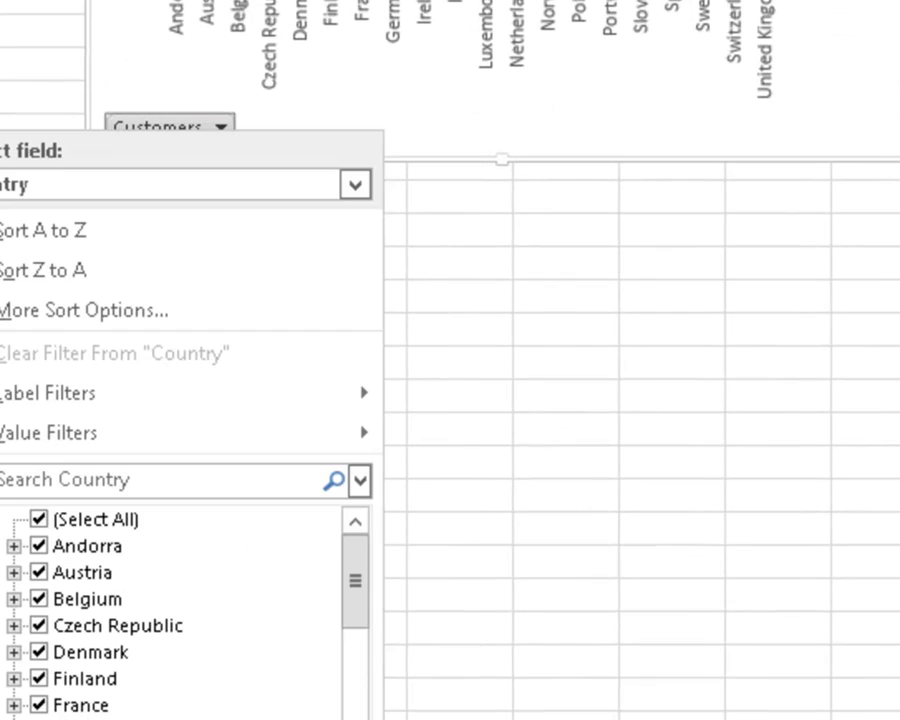
mouse_move(48, 431)
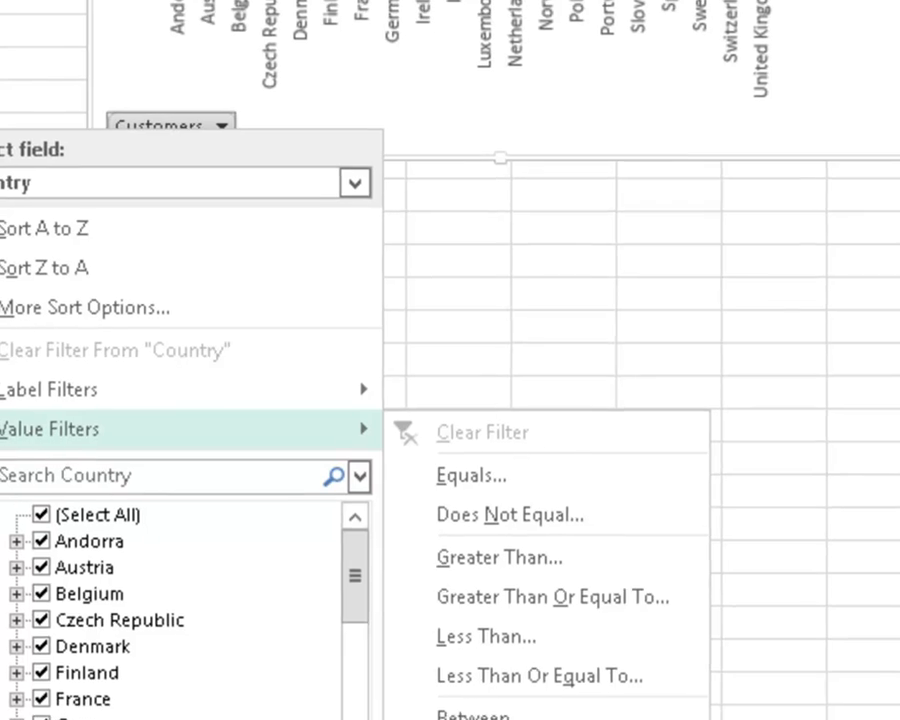
left_click(438, 676)
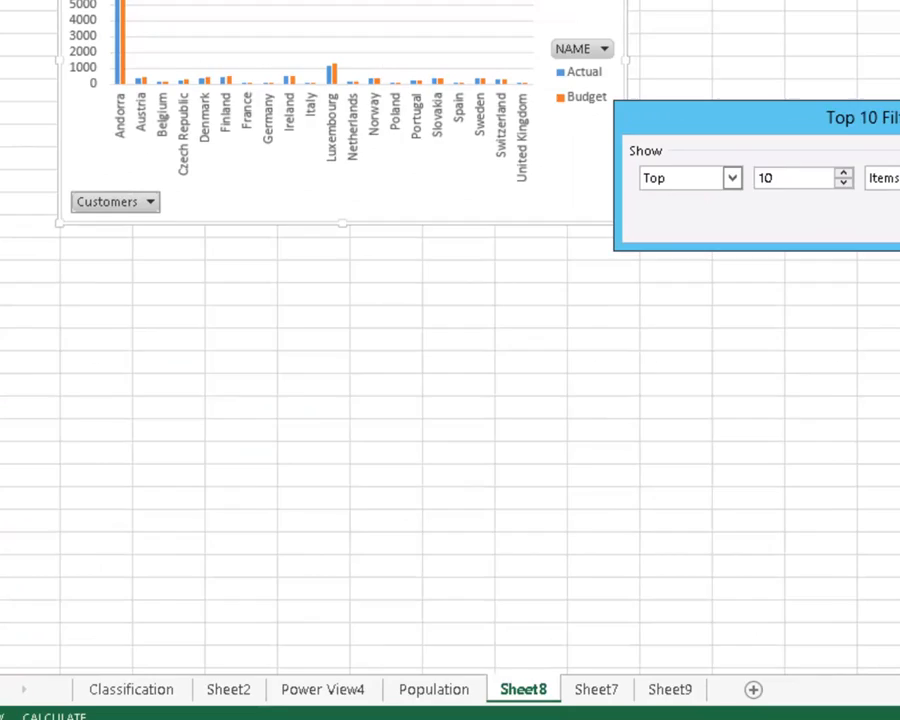
left_click(753, 309)
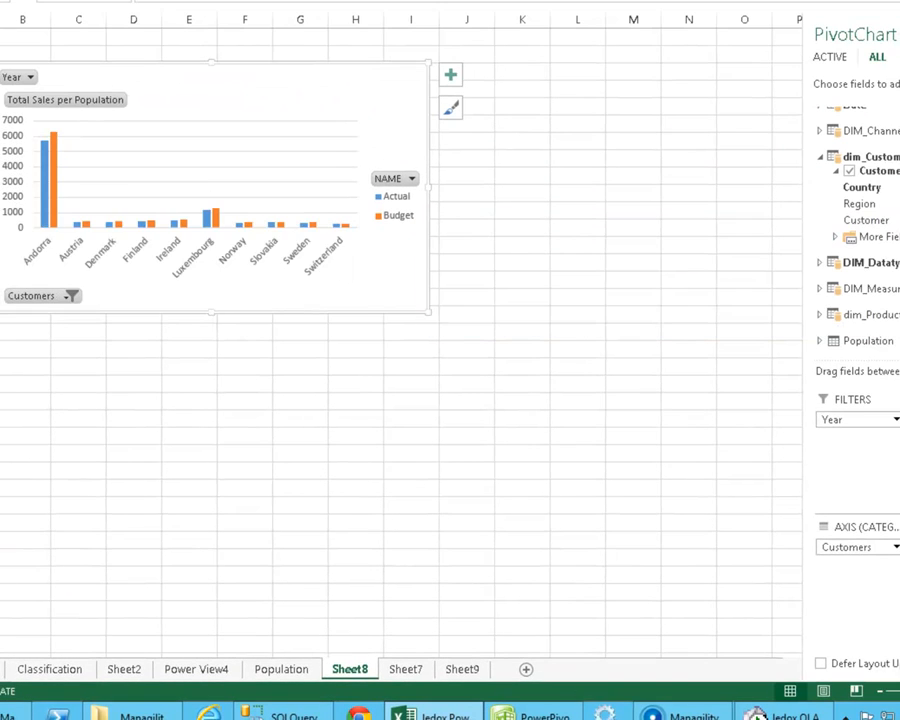
- Sort the countries in the PivotChart in ascending order by Total Sales per Population
left_click(45, 296)
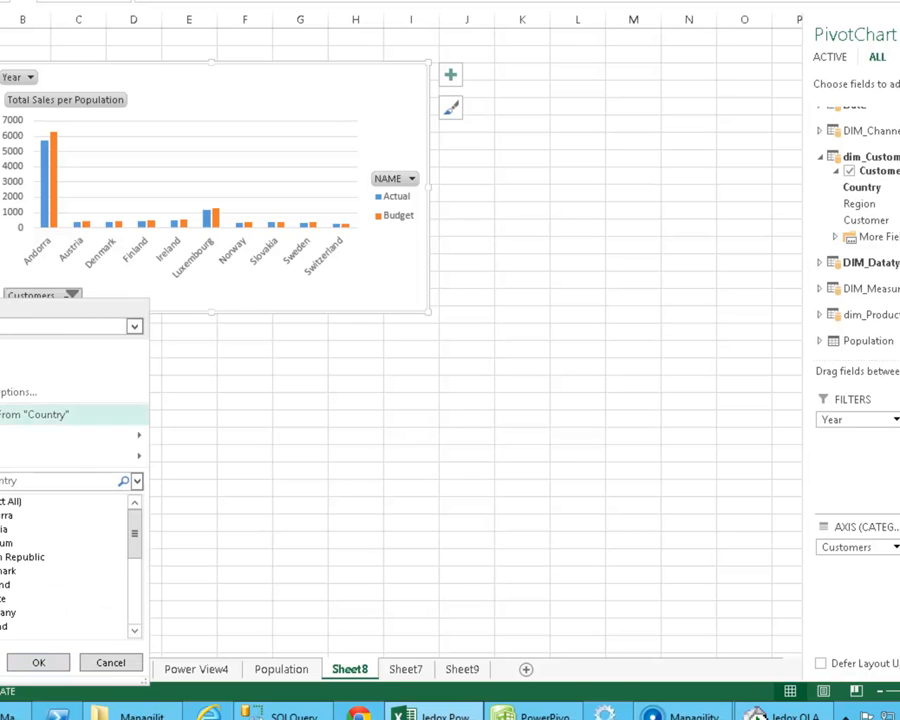
left_click(20, 392)
left_click(754, 232)
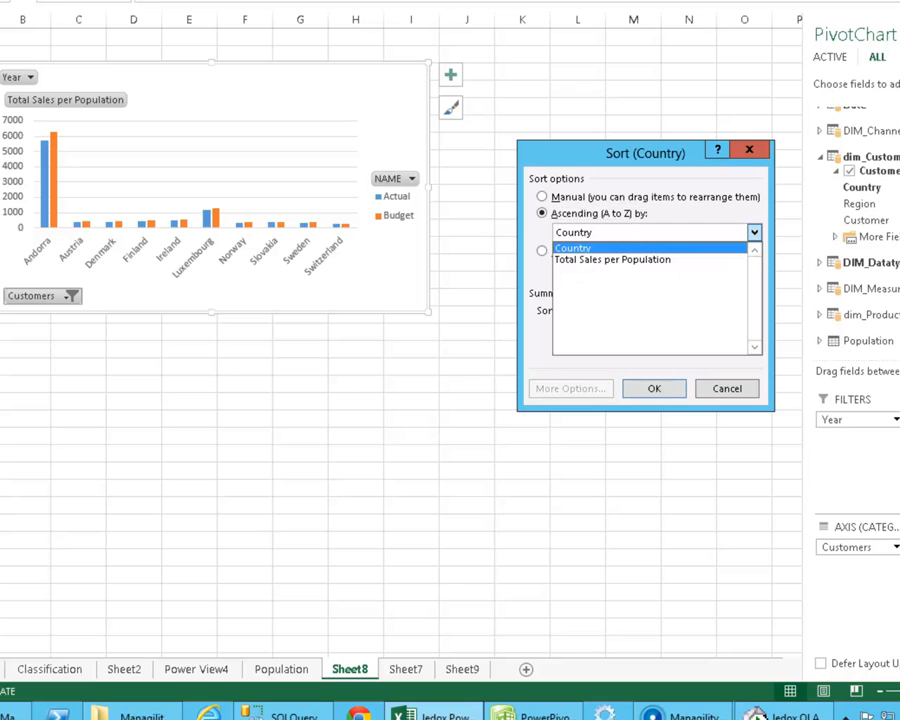
left_click(613, 260)
left_click(654, 388)
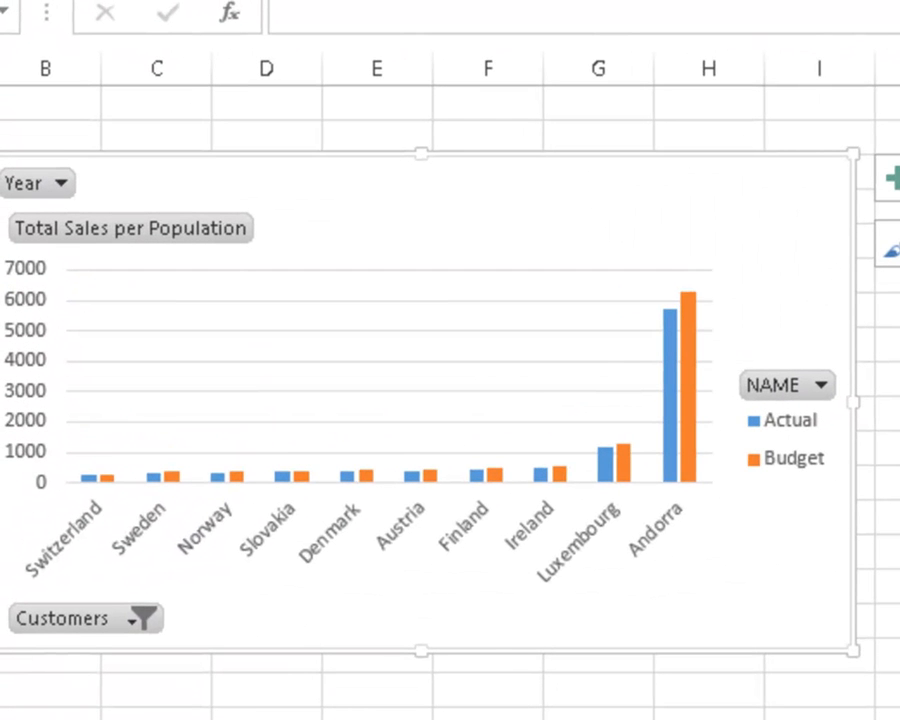
mouse_move(686, 460)
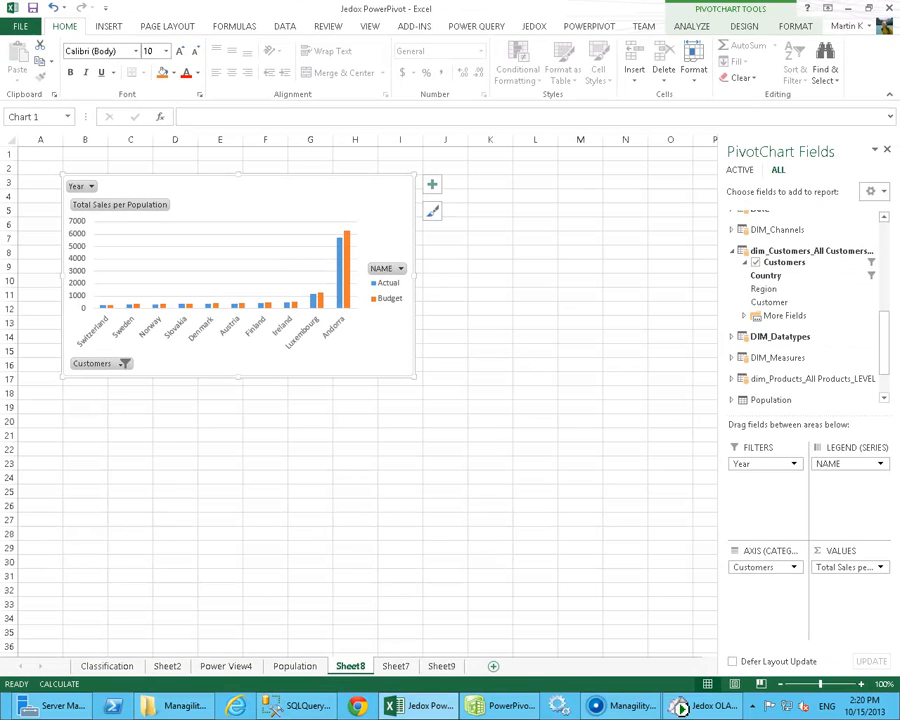
- Add a new worksheet, insert a Power View report and place the Units measure from CUBE_Orders on its canvas
left_click(492, 666)
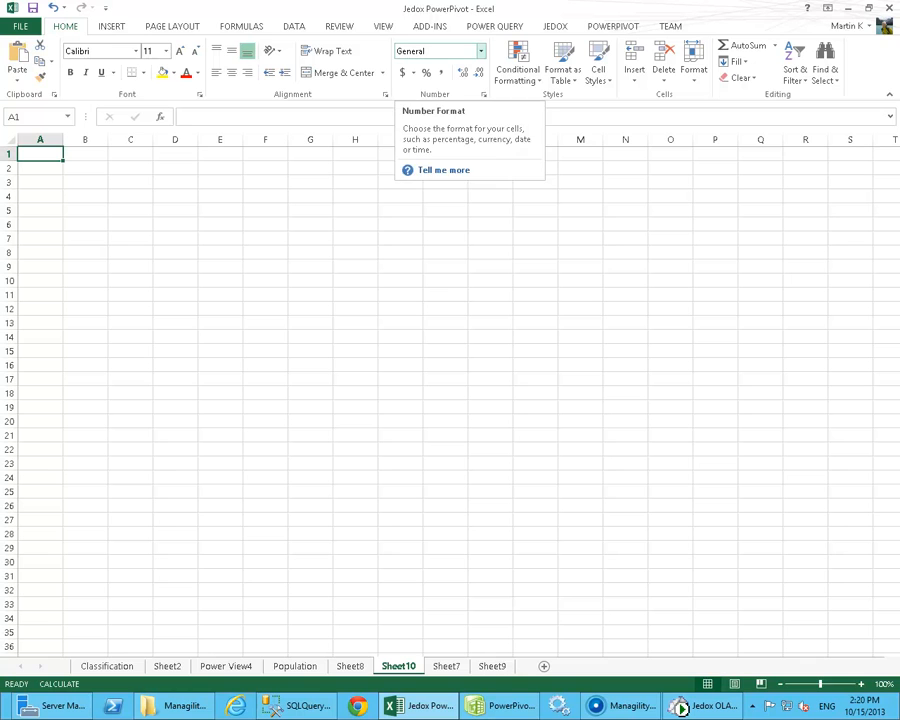
left_click(112, 27)
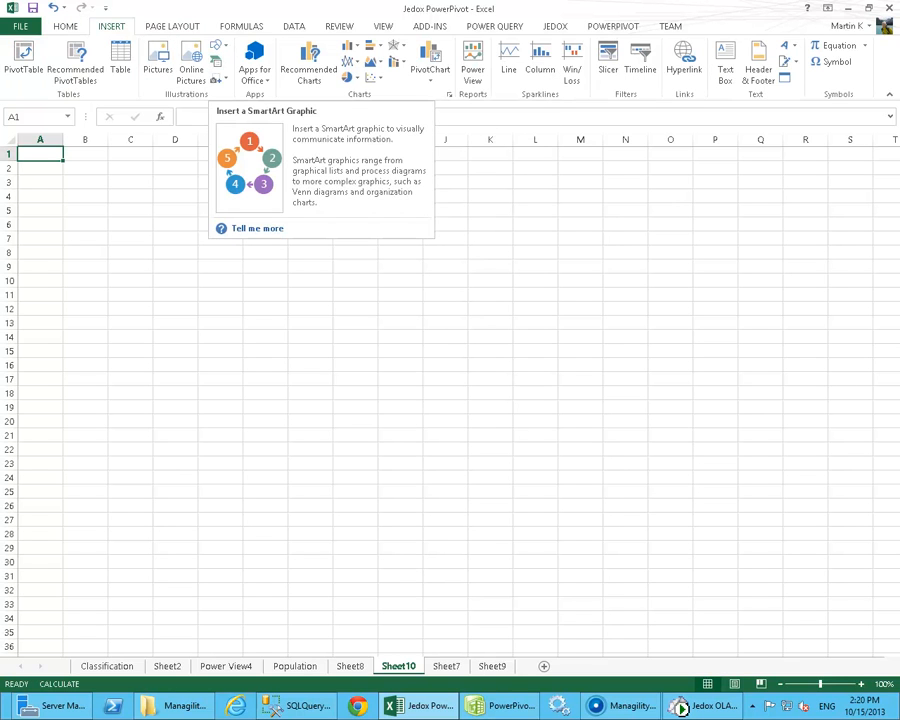
left_click(472, 62)
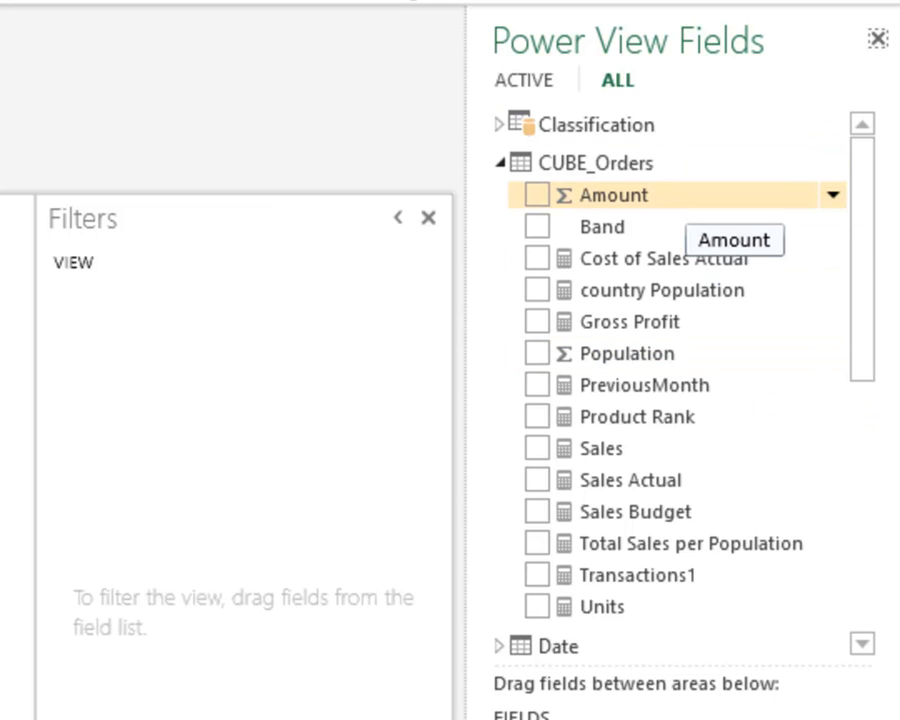
left_click_drag(600, 606, 136, 572)
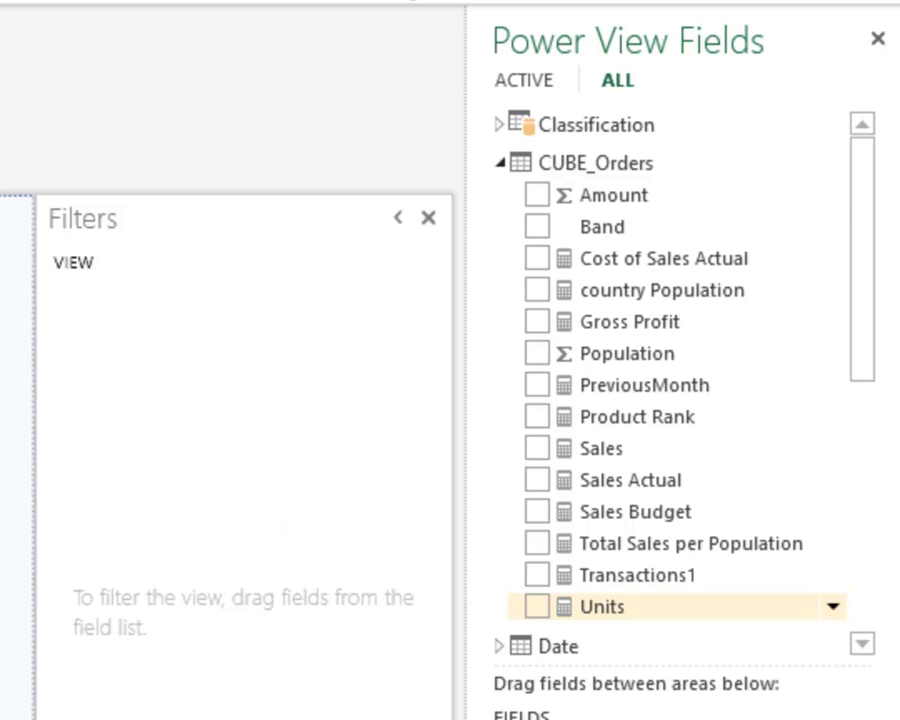
left_click_drag(4, 572, 2, 572)
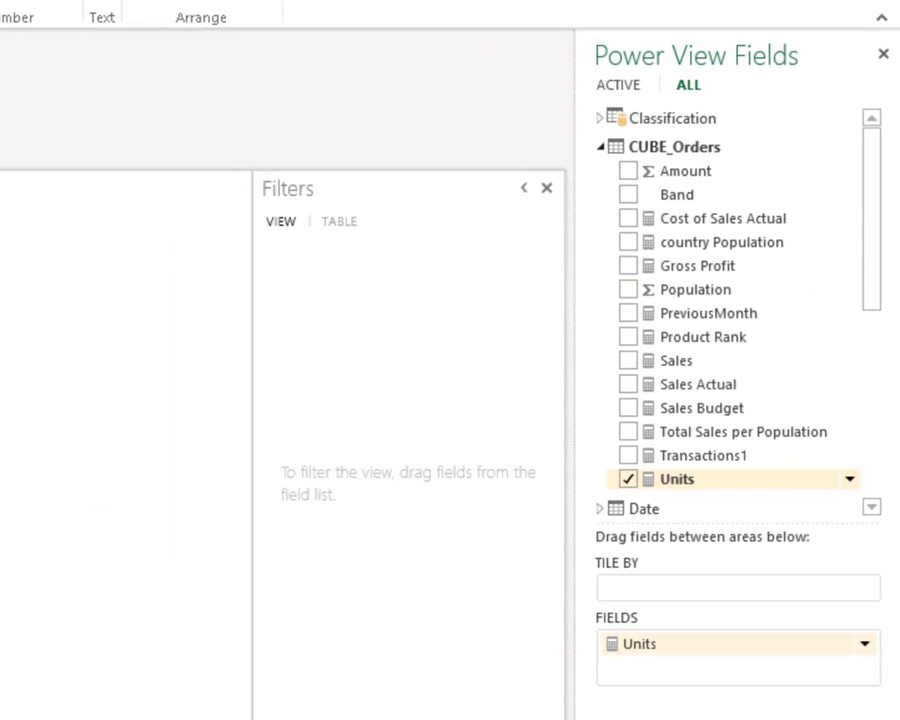
- Add the product Category and the DIM_Datatypes NAME field to the Units table and show it as a stacked bar chart
scroll(730, 300, "down", 5)
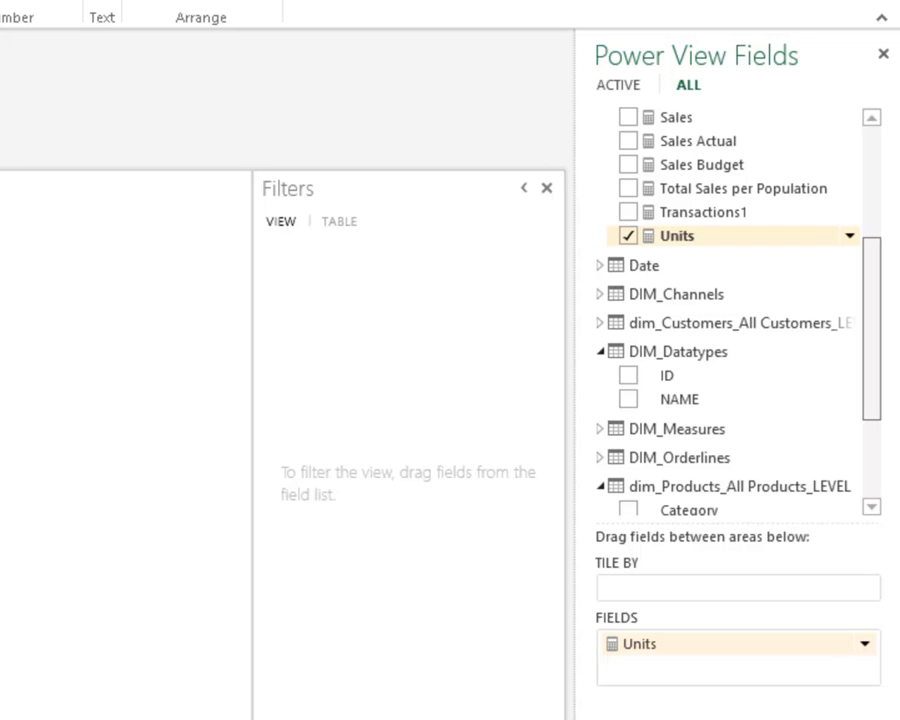
scroll(730, 310, "down", 2)
left_click_drag(778, 325, 68, 296)
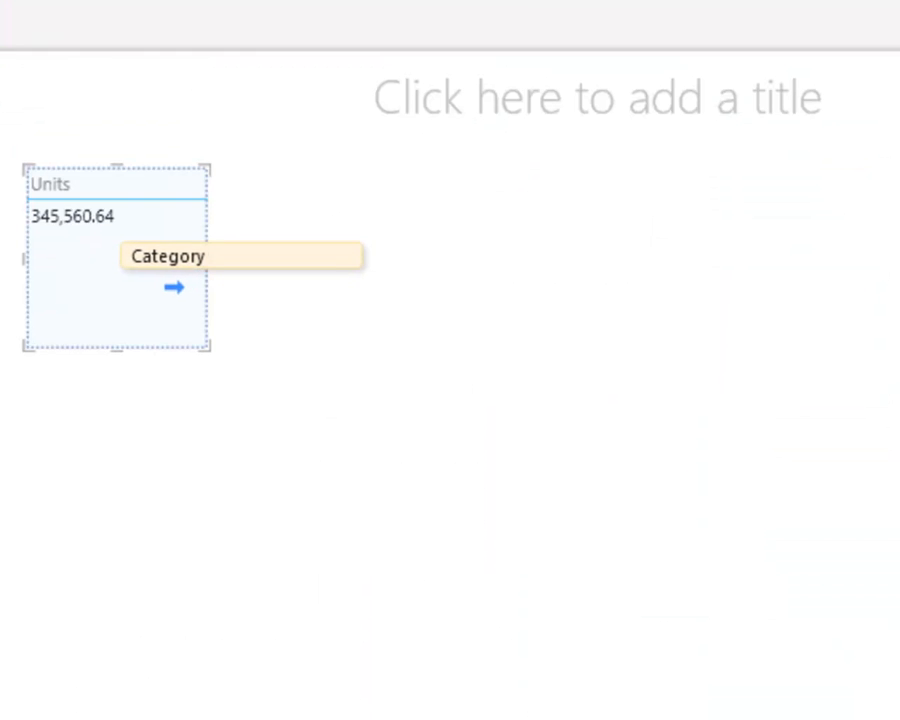
left_click_drag(120, 256, 120, 256)
left_click(176, 185)
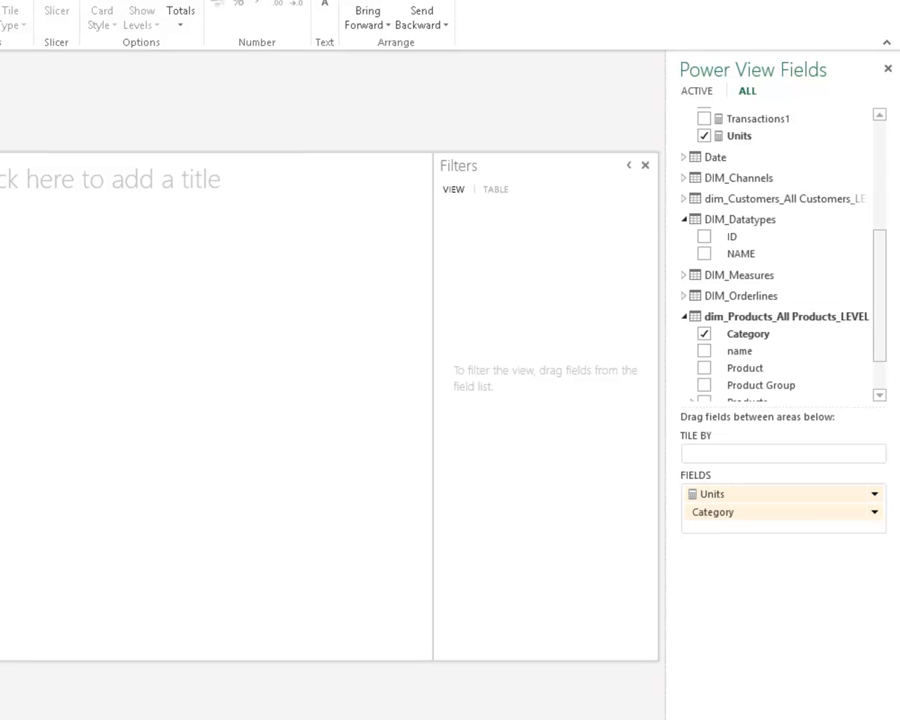
left_click_drag(741, 253, 769, 540)
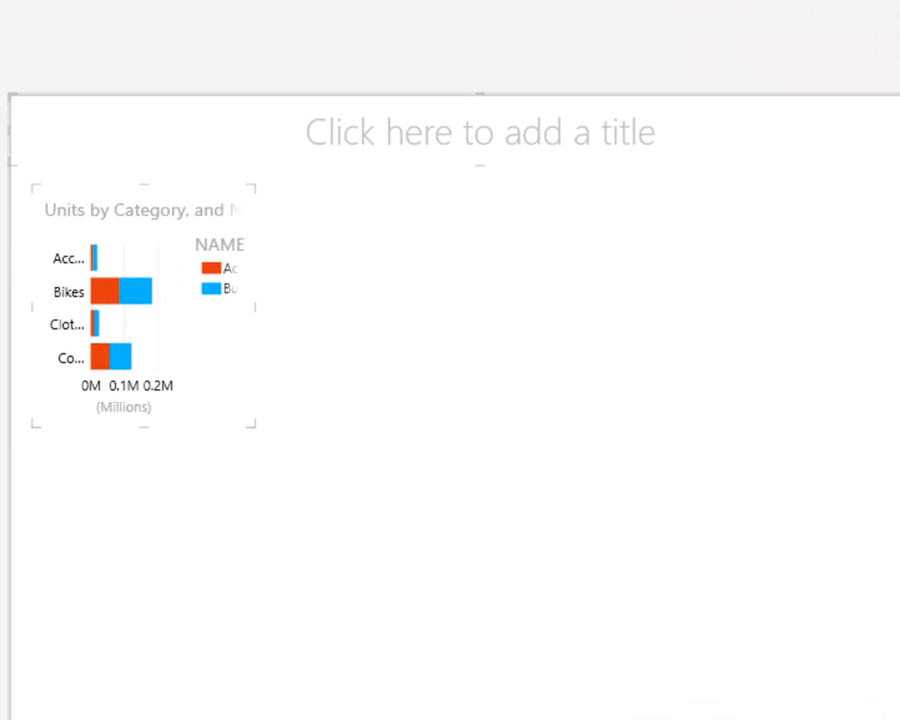
- Enlarge the Units by Category chart to nearly the full canvas height and change it to a clustered bar chart
left_click_drag(253, 425, 407, 719)
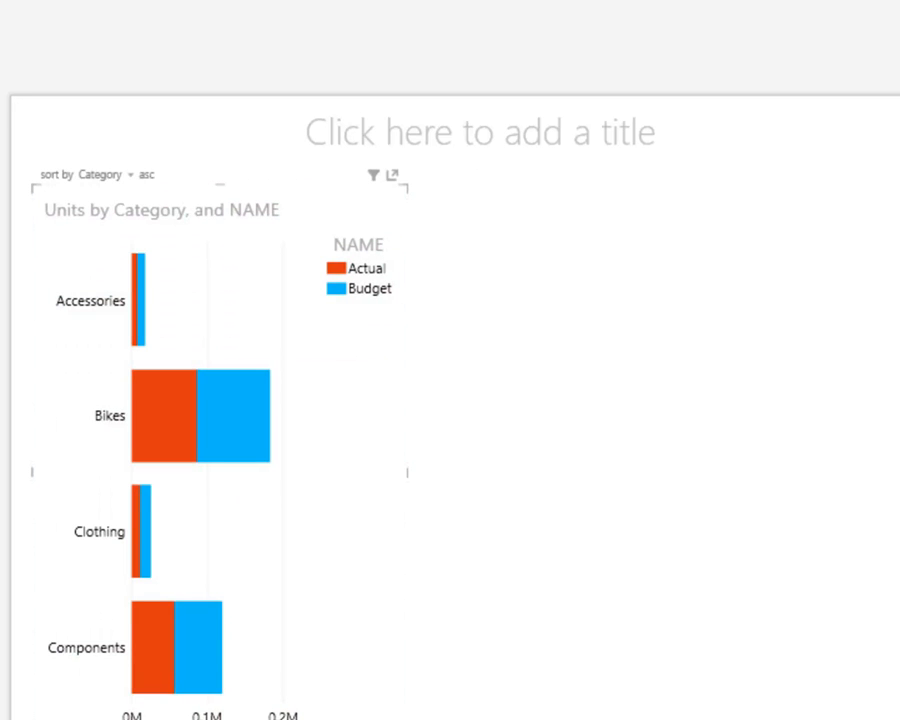
left_click(80, 0)
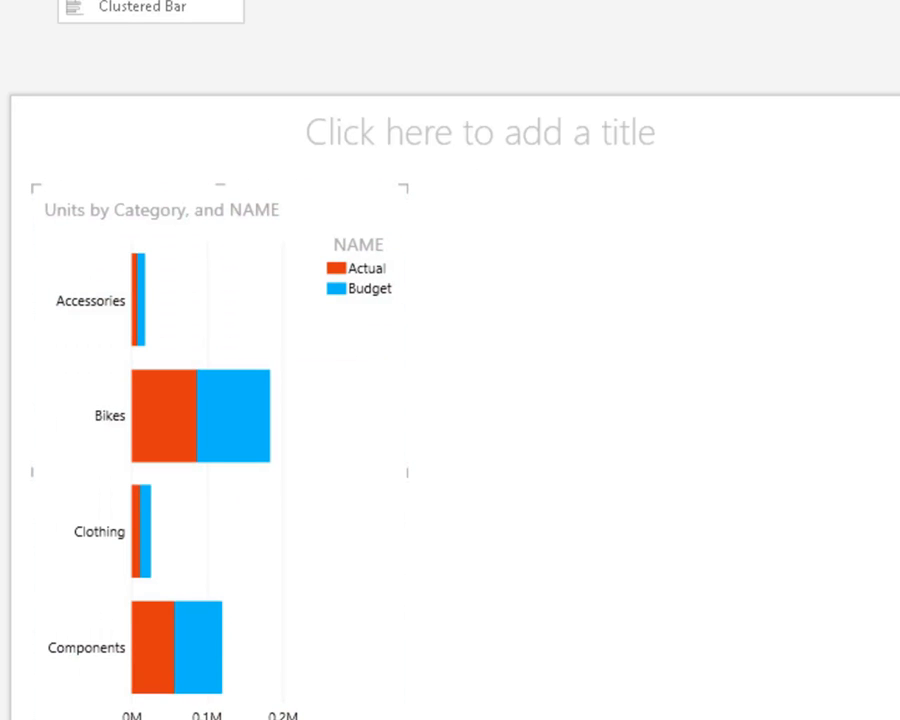
left_click(142, 7)
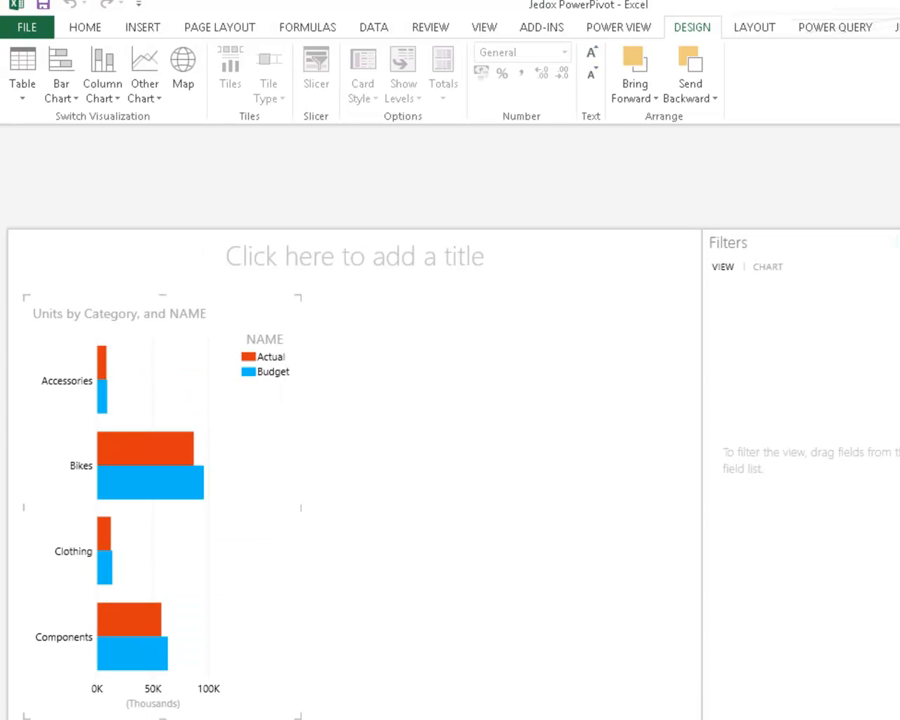
- Build a map of Units by Country beside the bar chart, enlarge it to fill the free canvas and highlight Germany
left_click_drag(898, 350, 417, 310)
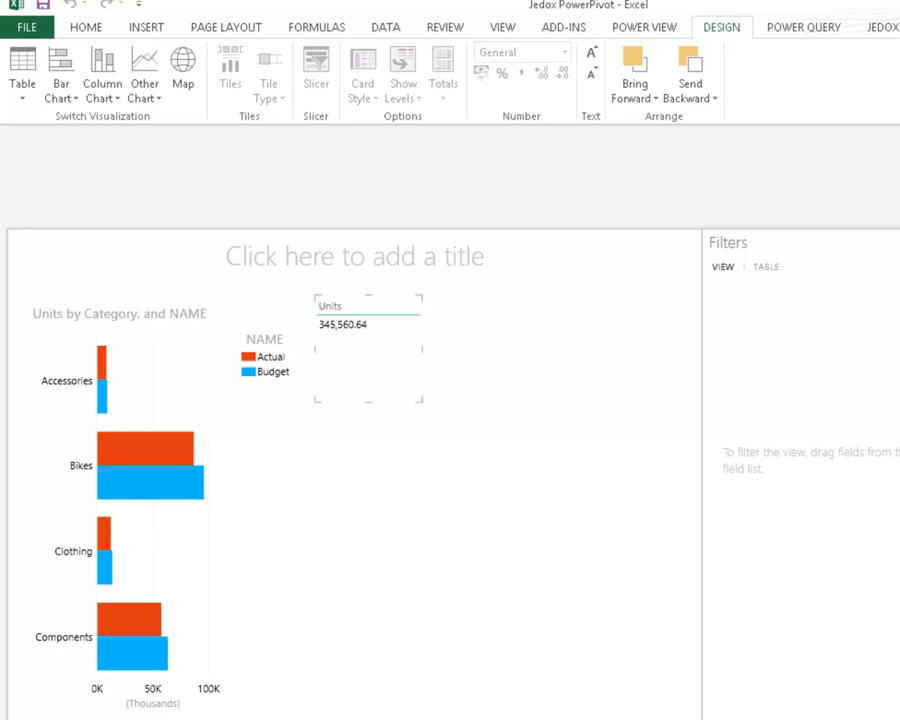
left_click_drag(899, 330, 380, 355)
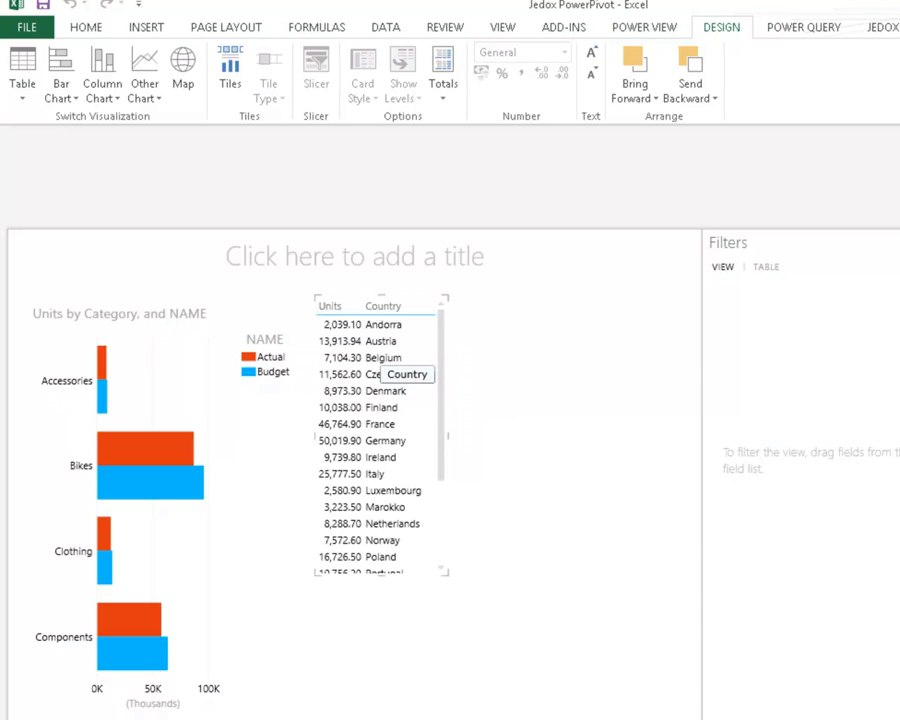
left_click(183, 68)
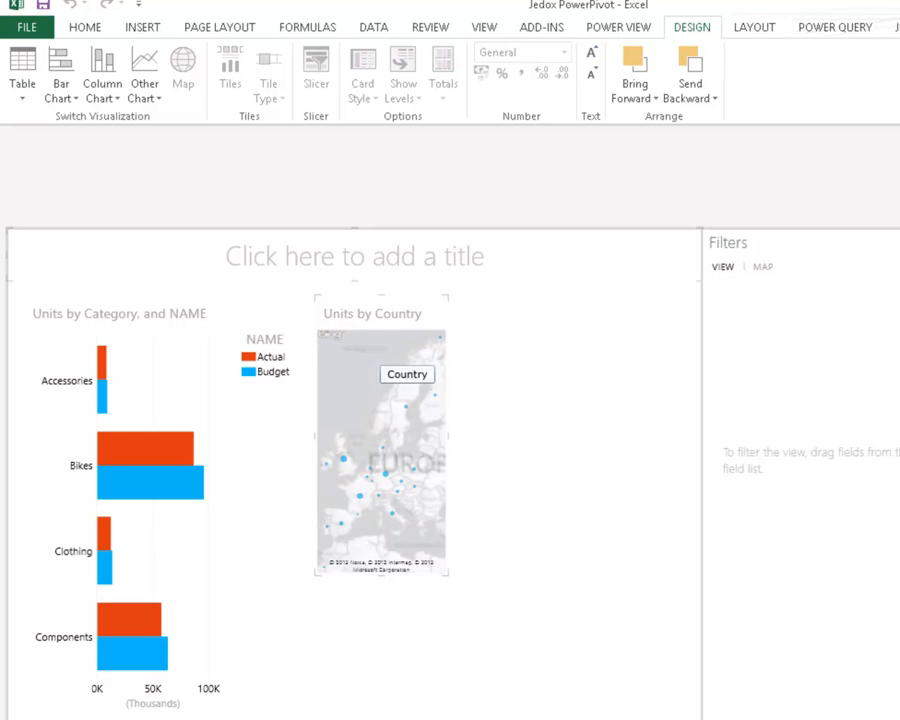
left_click_drag(446, 574, 688, 691)
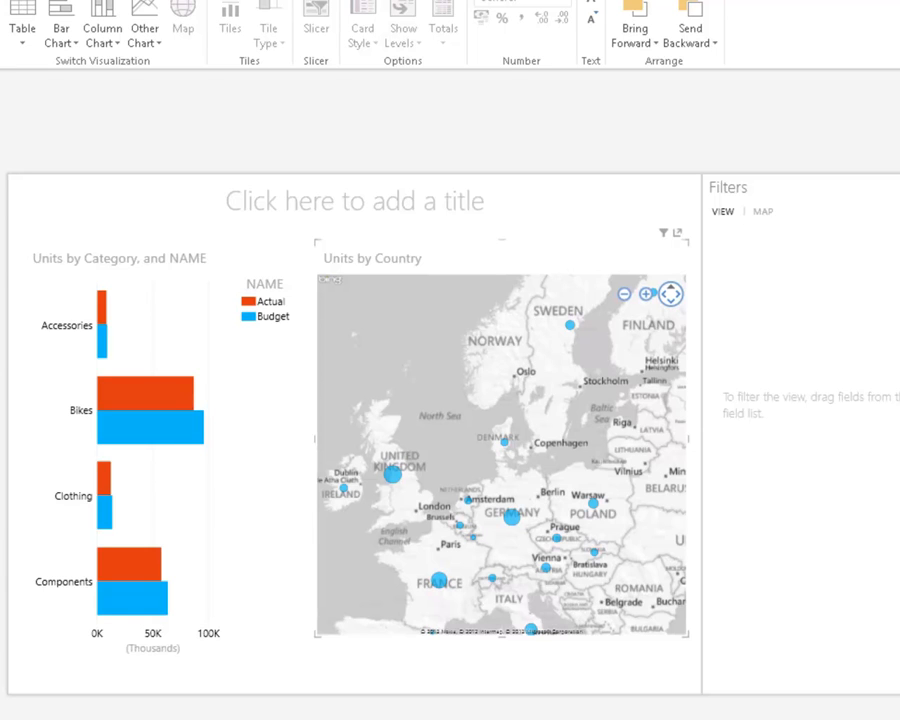
left_click(512, 517)
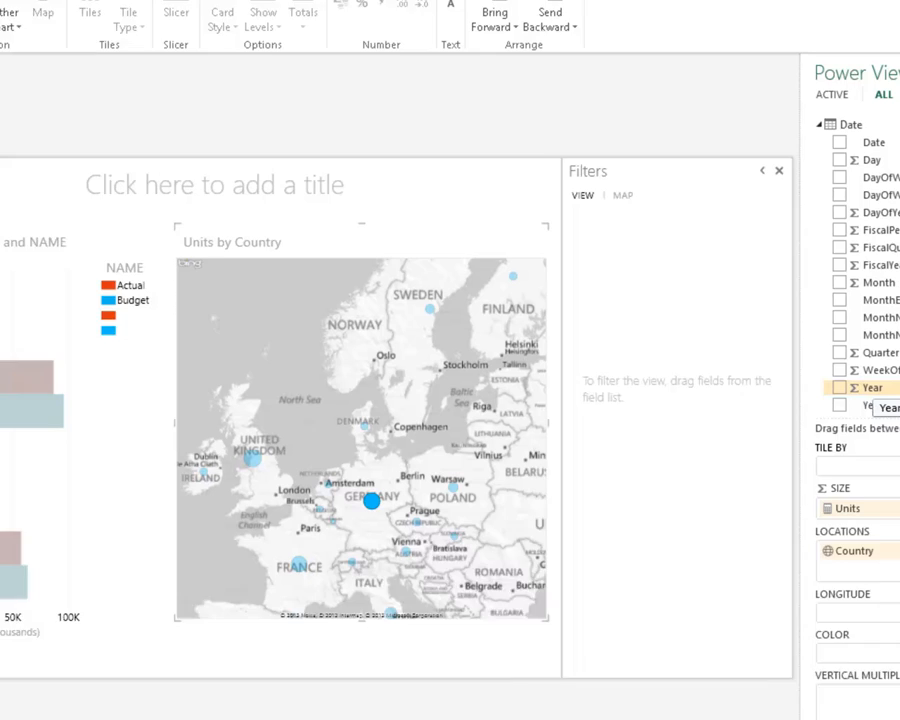
- Add Year from the Date table as a view filter in list mode and select 2009 and 2008
left_click_drag(732, 372, 558, 291)
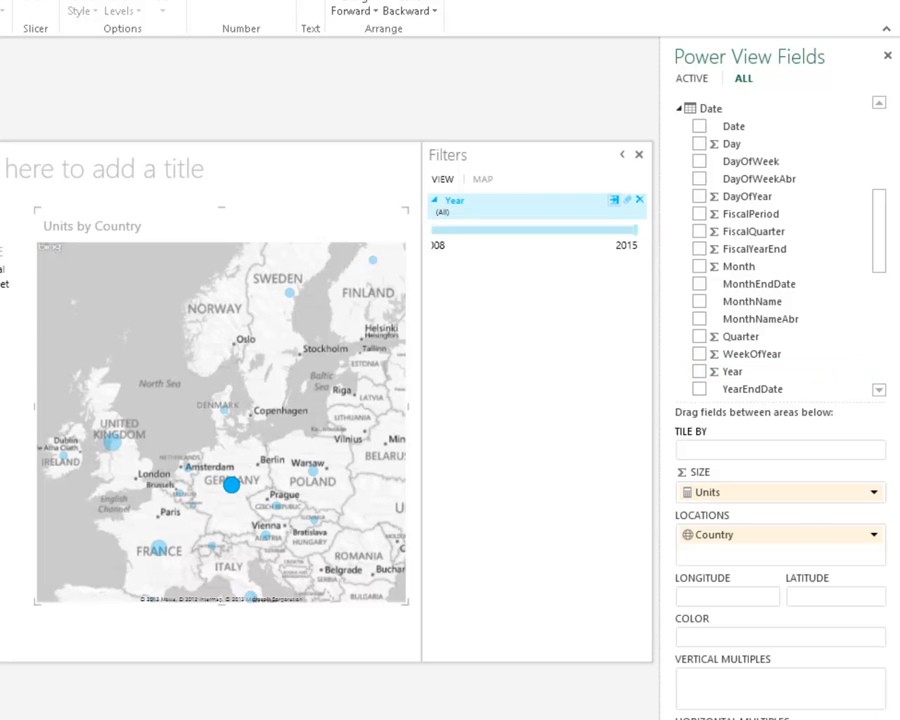
left_click(614, 200)
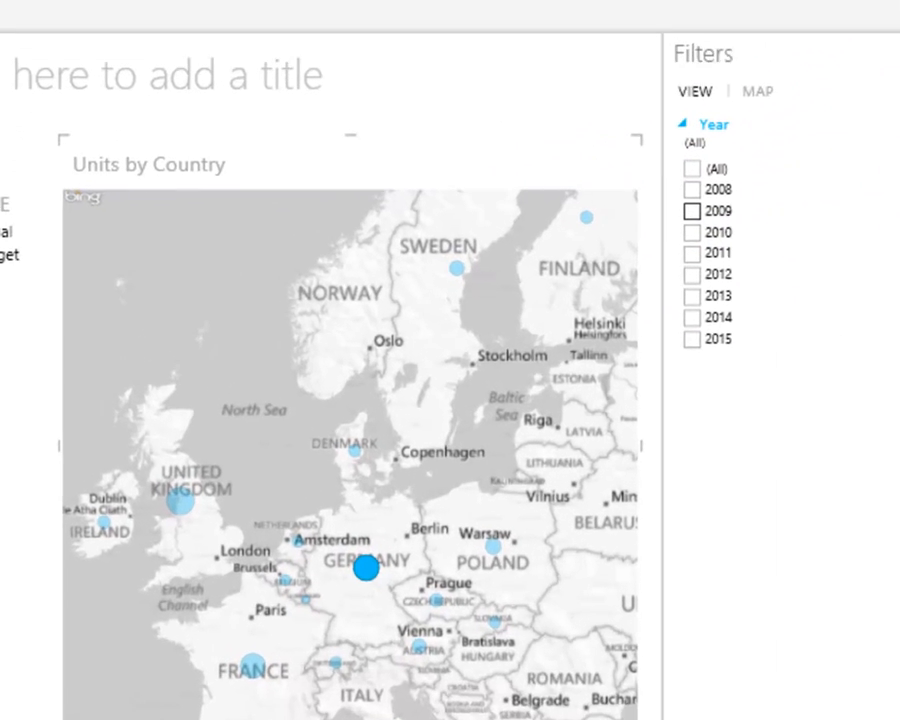
left_click(441, 256)
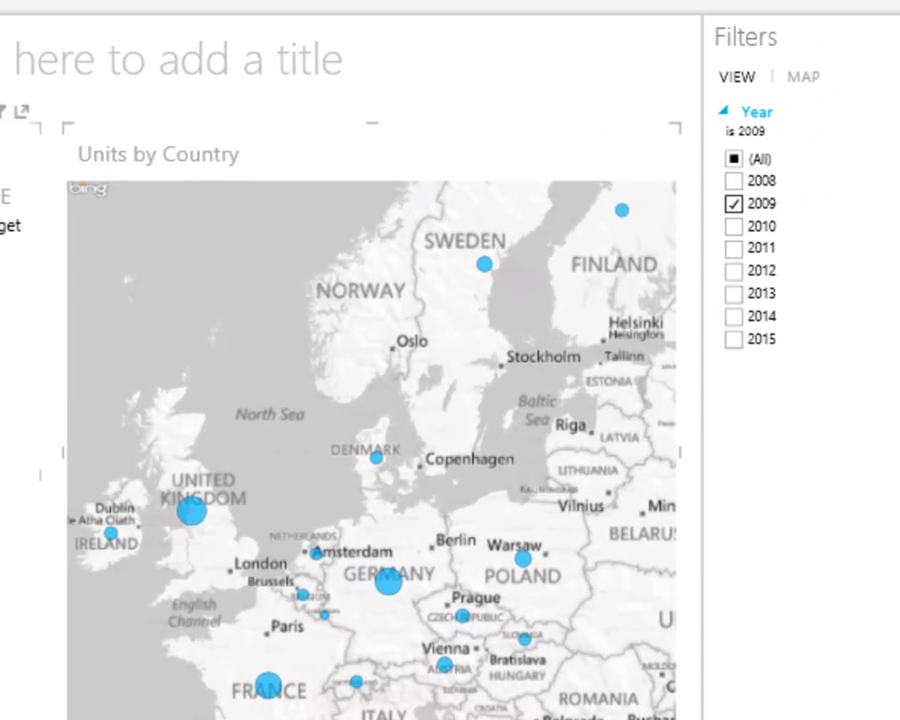
left_click(733, 181)
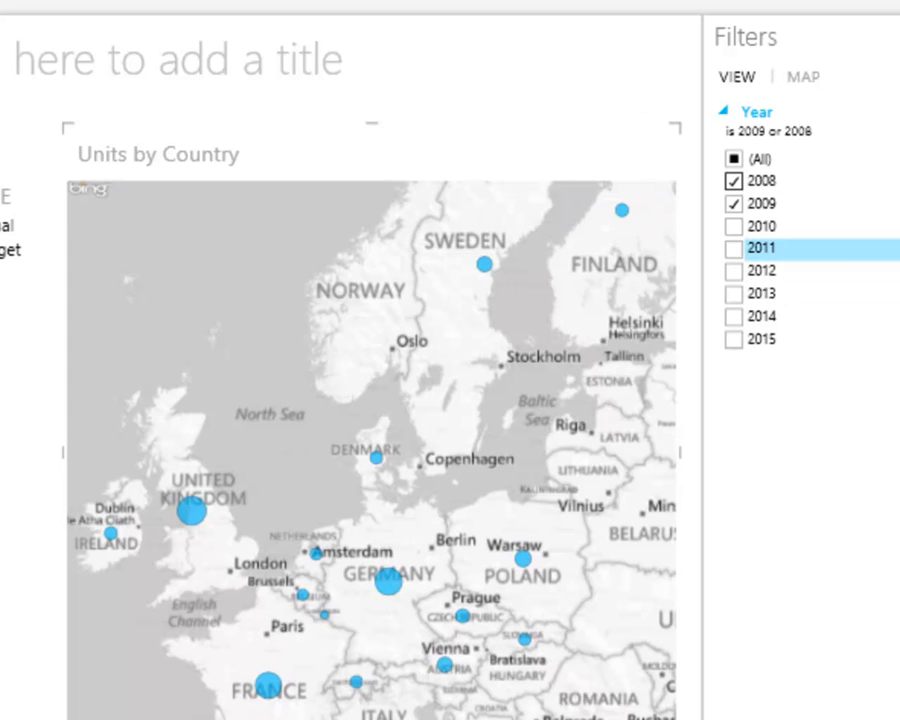